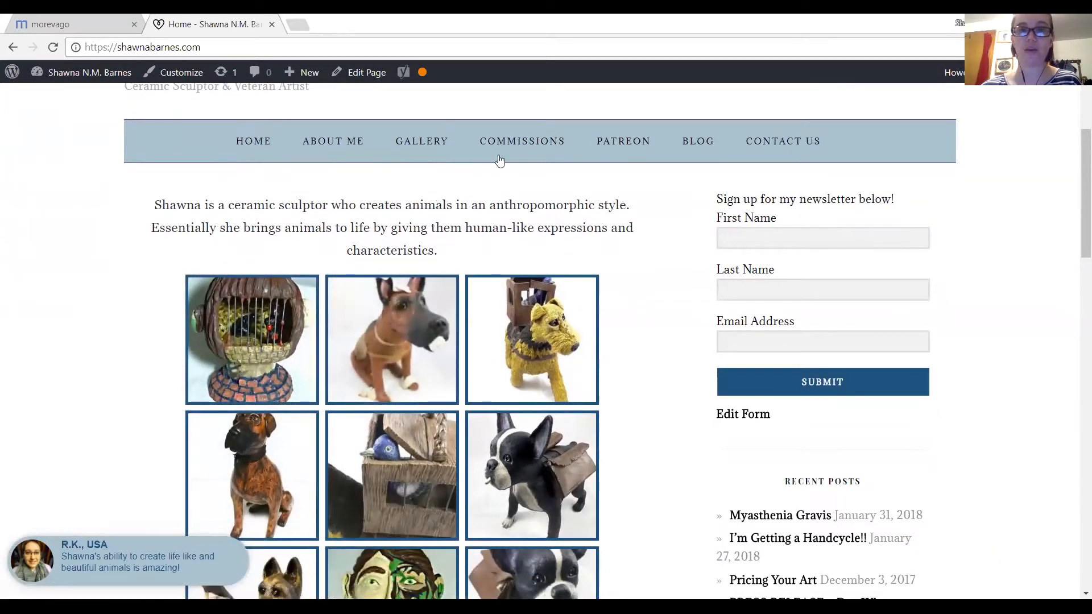
# - Open the website's Commissions page and look through the small sculpture commission parameters
pyautogui.click(518, 144)
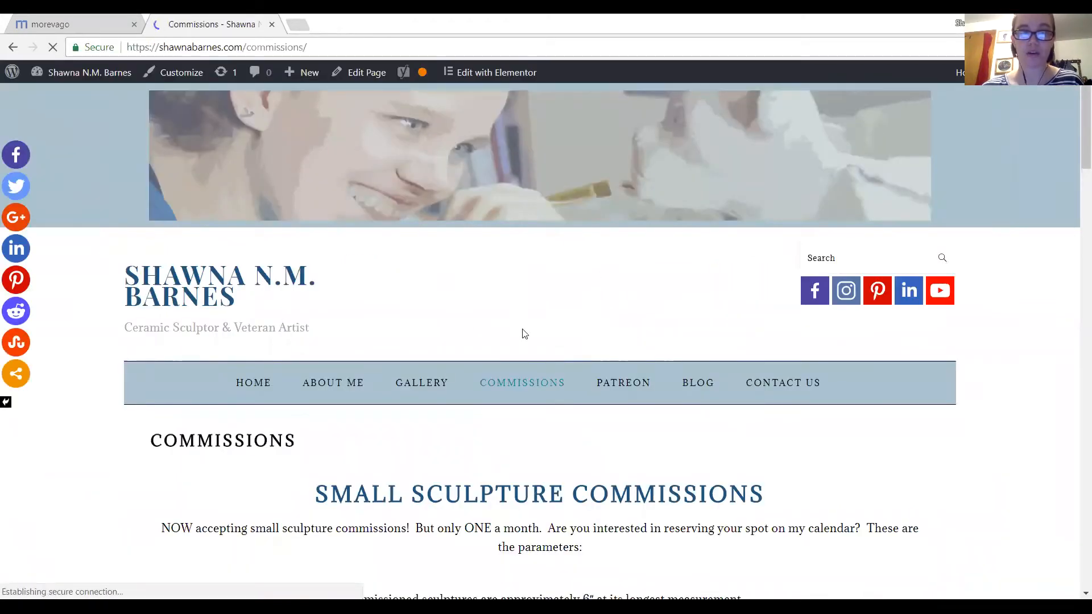
pyautogui.scroll(-2, 524, 333)
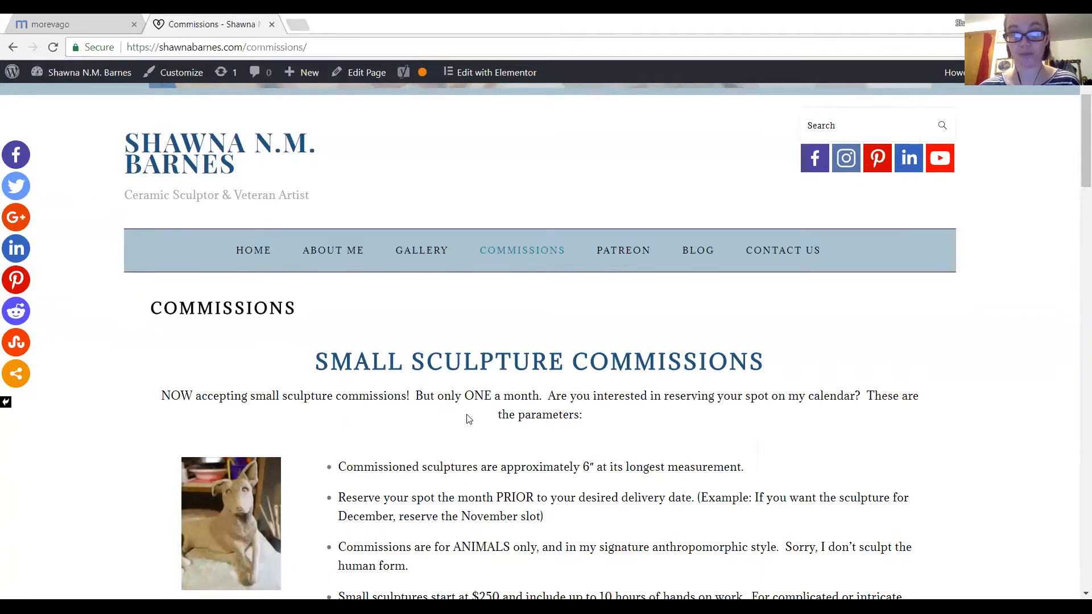
pyautogui.scroll(-3, 468, 419)
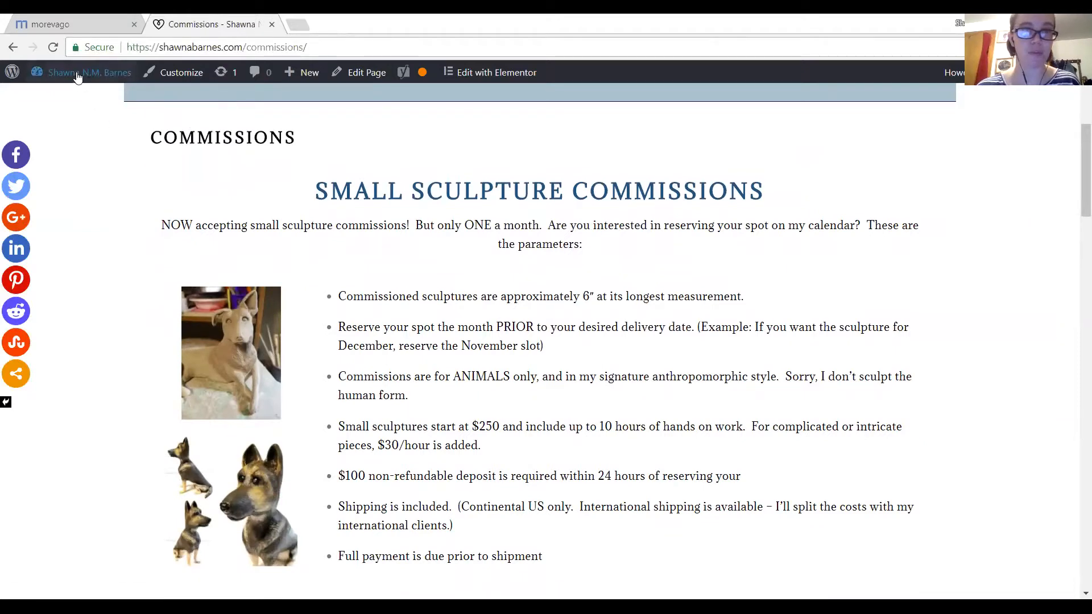
# - Open the site's WordPress dashboard and switch to the morevago dashboard
pyautogui.moveTo(78, 77)
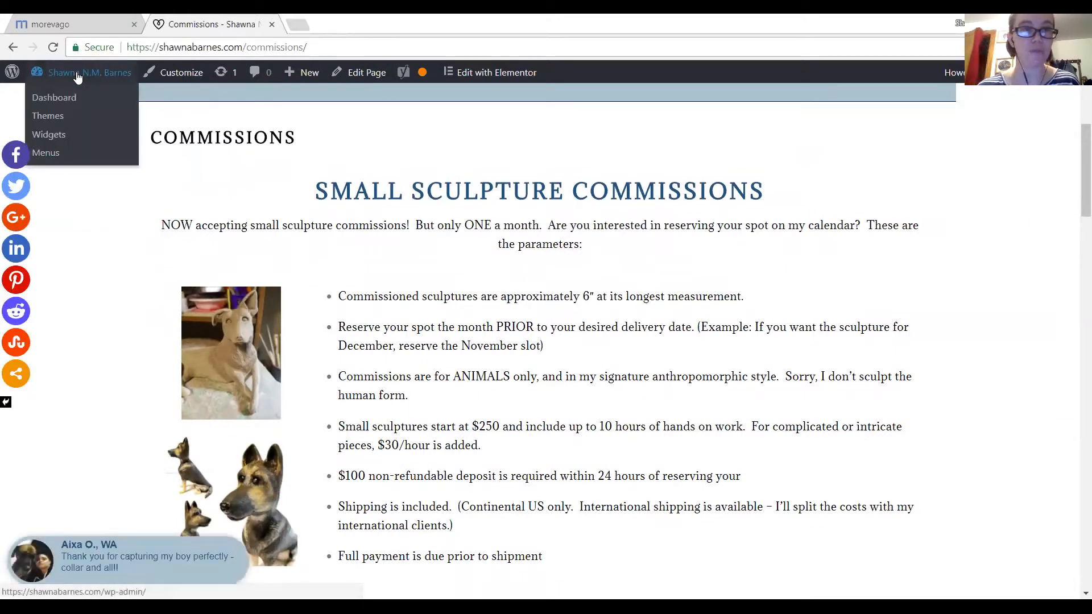
pyautogui.click(55, 98)
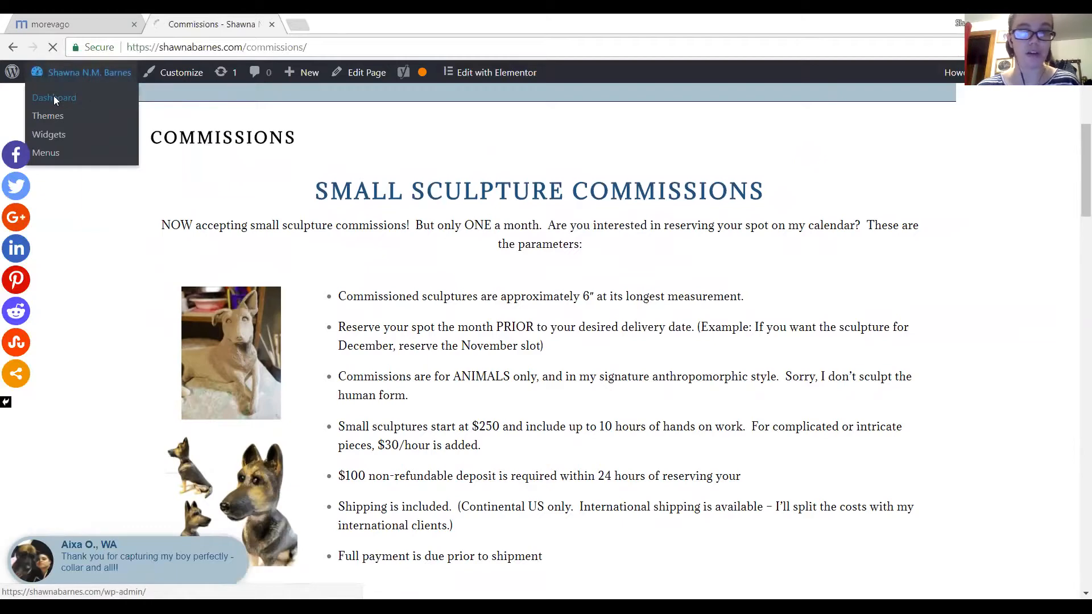
pyautogui.click(63, 23)
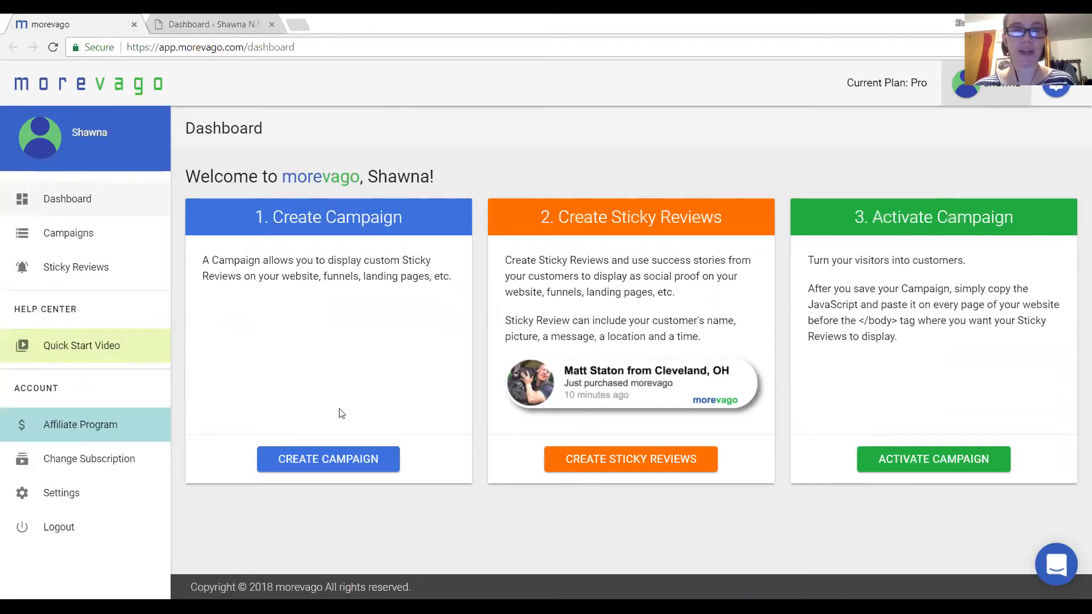
# - Start a new campaign, set its blur duration to 0 seconds and view the available sticky review positions
pyautogui.click(300, 456)
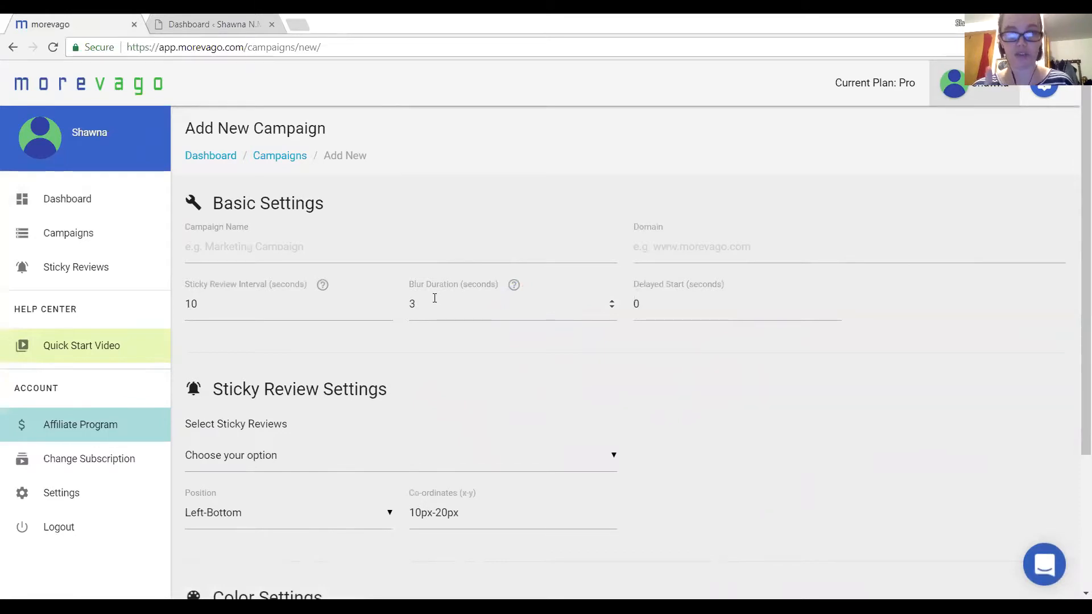
pyautogui.click(423, 309)
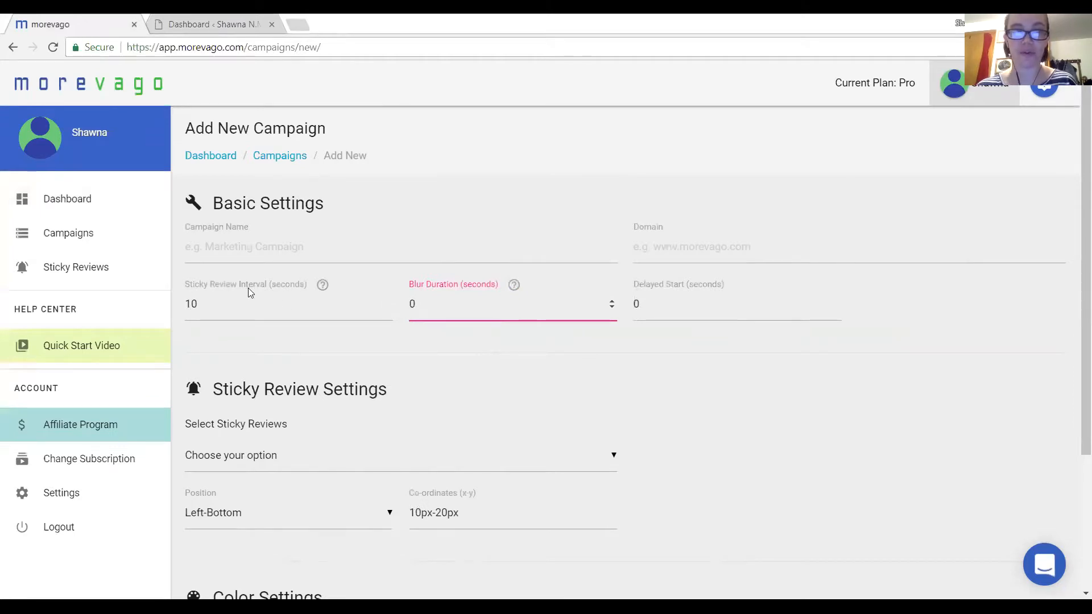
pyautogui.scroll(-4, 248, 288)
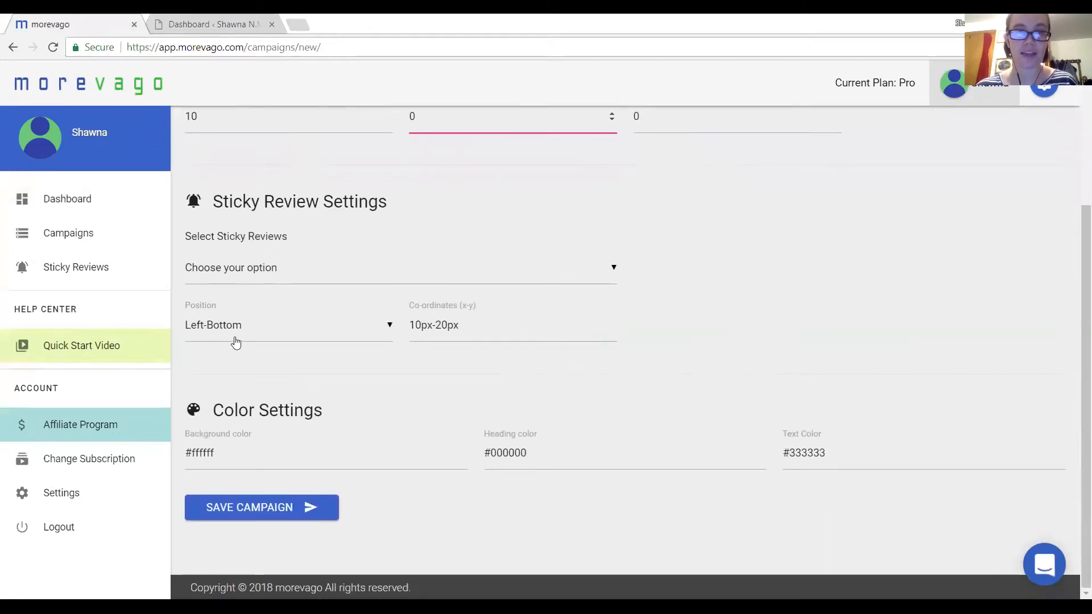
pyautogui.click(385, 334)
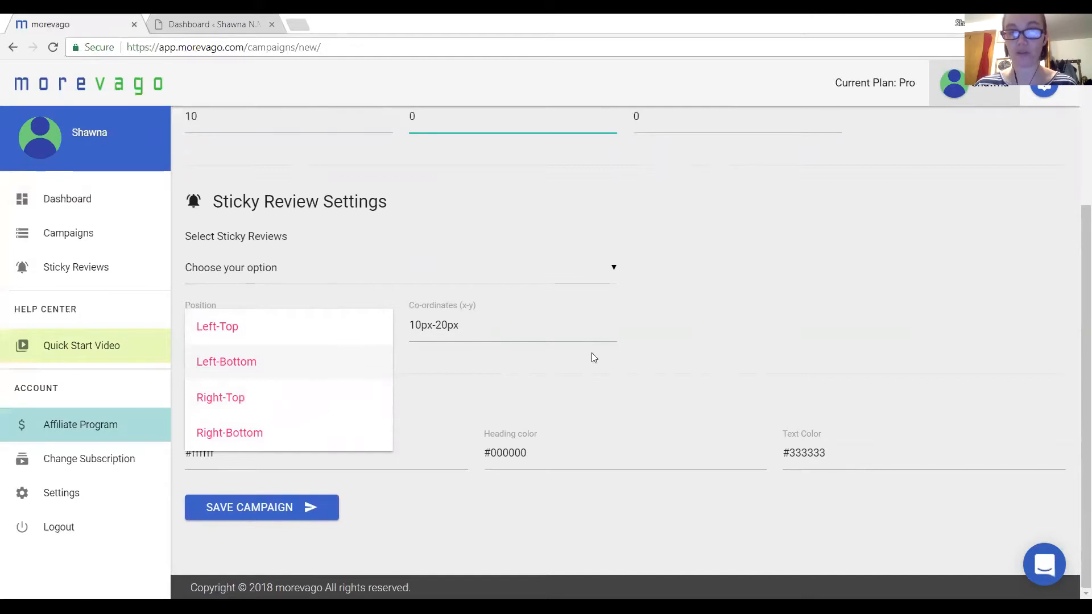
pyautogui.click(661, 333)
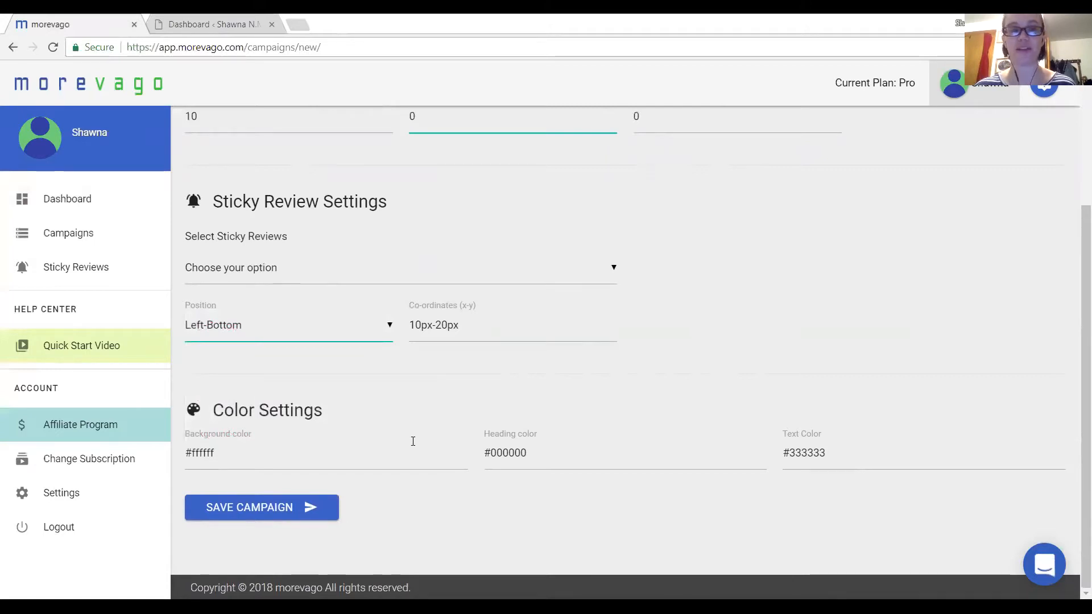
# - Open the existing Testimonials campaign for editing and copy its site embed code
pyautogui.click(73, 236)
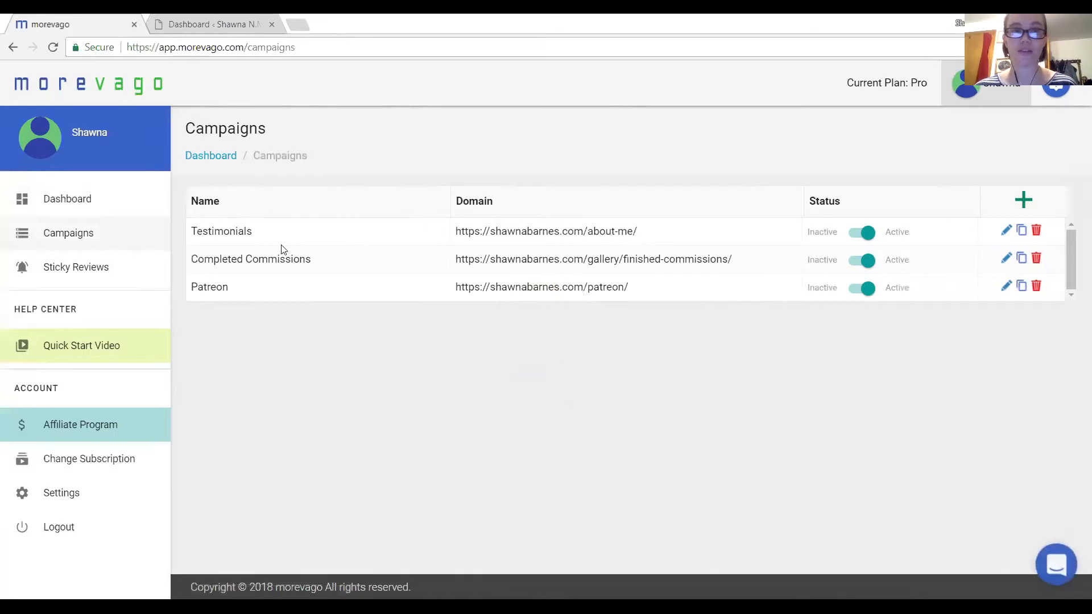
pyautogui.click(1006, 232)
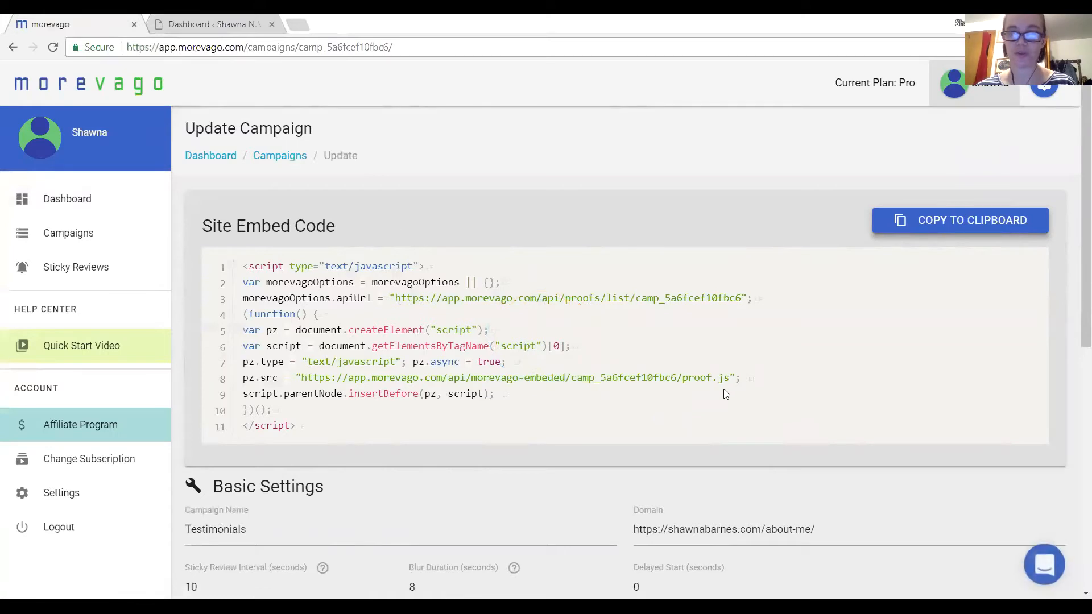
pyautogui.click(961, 227)
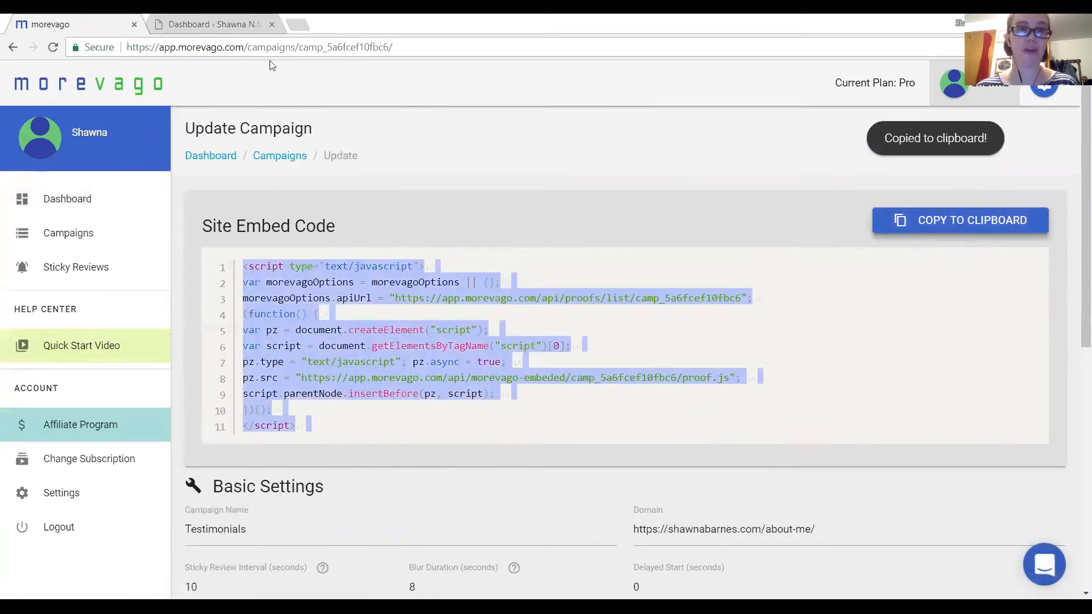
# - Switch to the WordPress dashboard and open the site's Gallery page for editing in Elementor
pyautogui.click(199, 26)
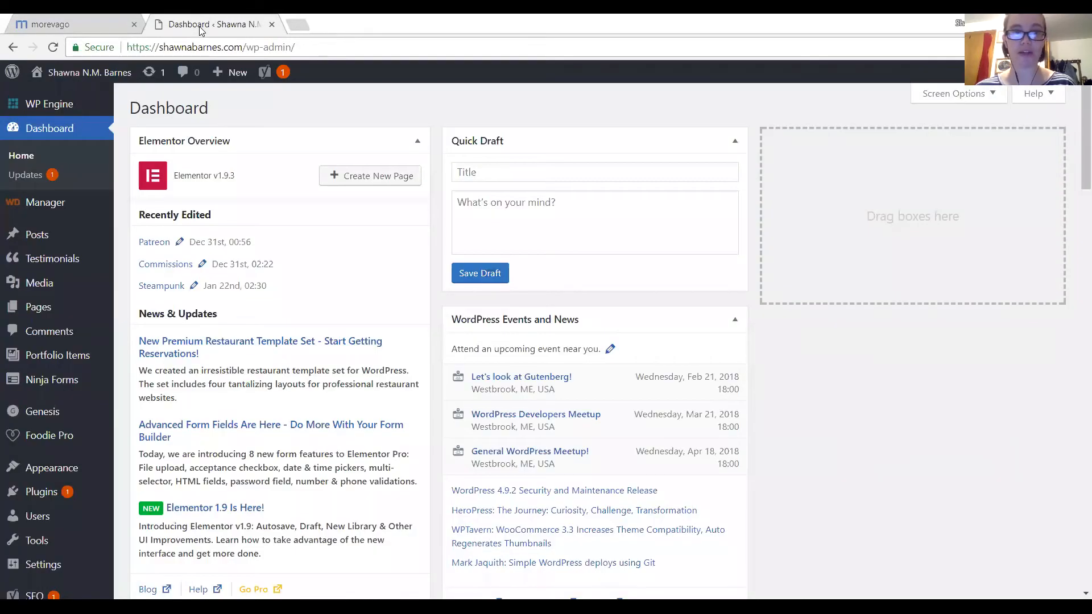
pyautogui.click(35, 308)
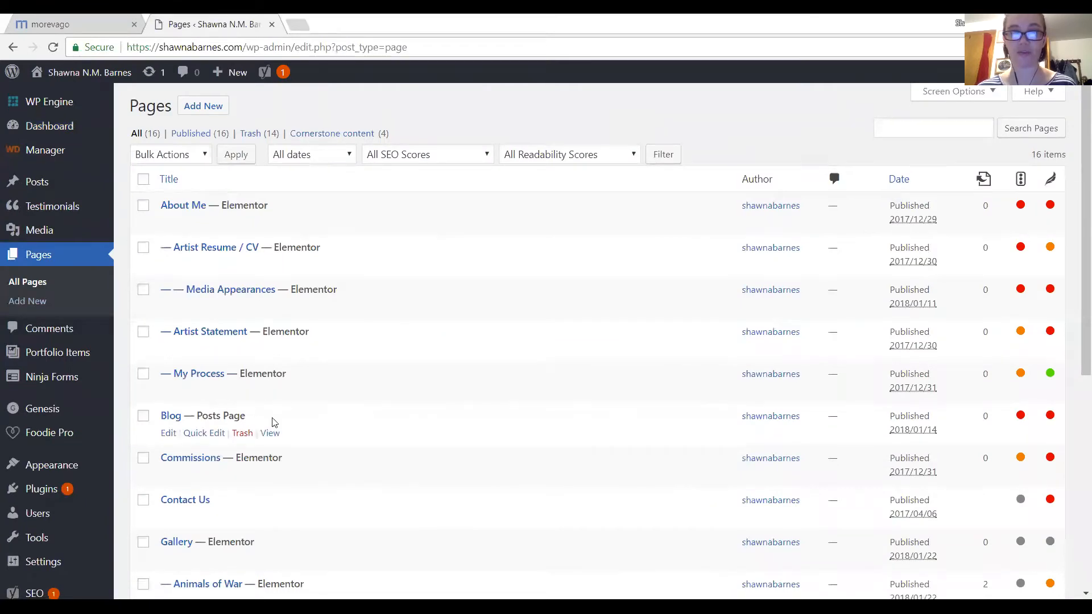
pyautogui.scroll(-4, 273, 421)
pyautogui.scroll(-3, 273, 421)
pyautogui.scroll(6, 273, 420)
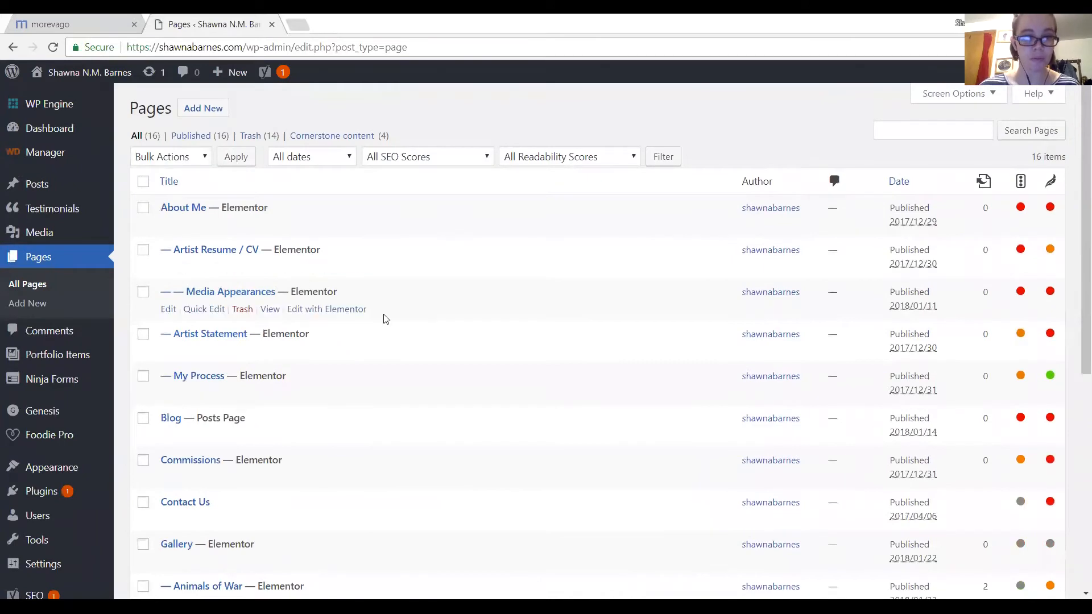
pyautogui.scroll(-2, 384, 319)
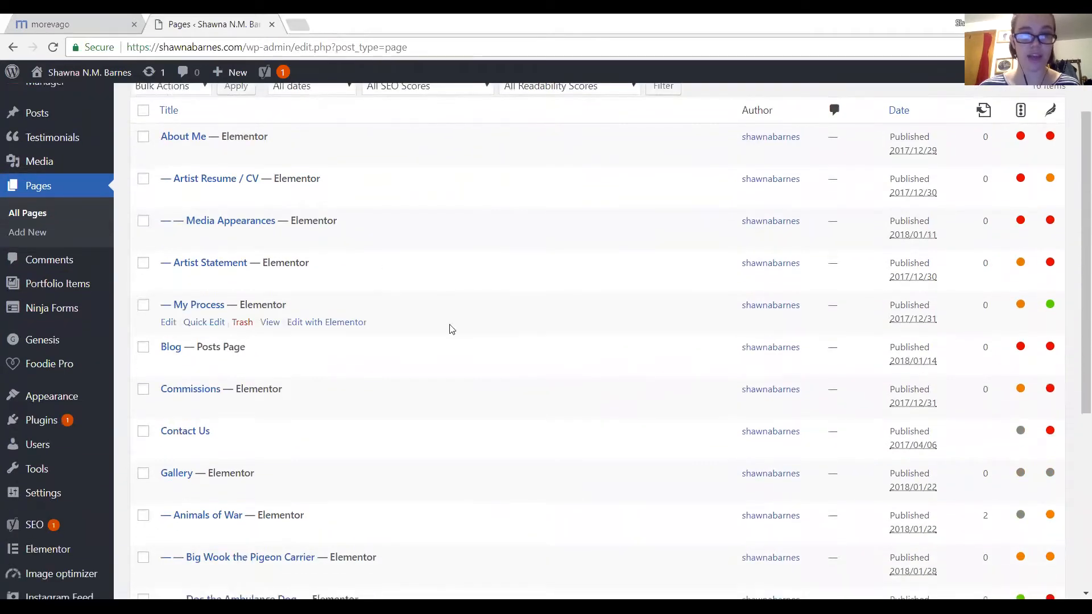
pyautogui.scroll(-3, 451, 329)
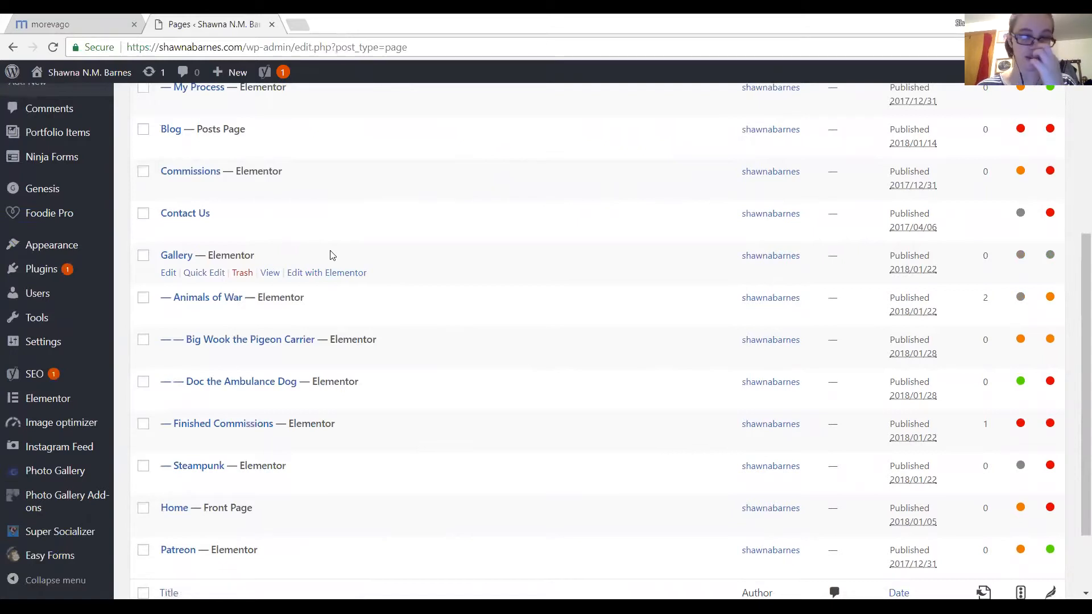
pyautogui.click(332, 273)
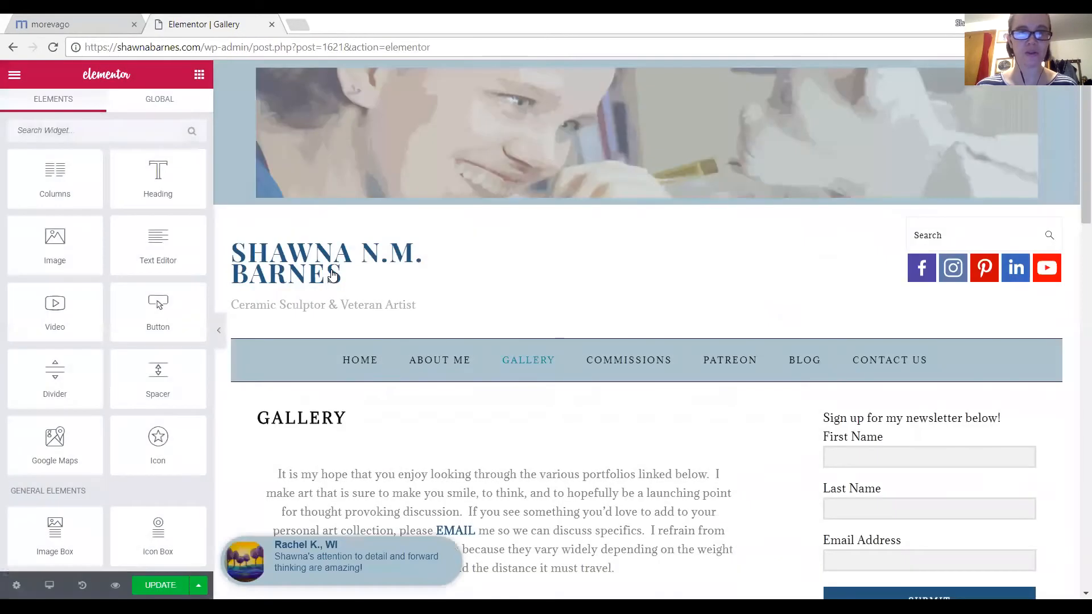
# - Add an HTML widget at the end of the Gallery page's content, paste the copied morevago embed code into it and save
pyautogui.moveTo(560, 360)
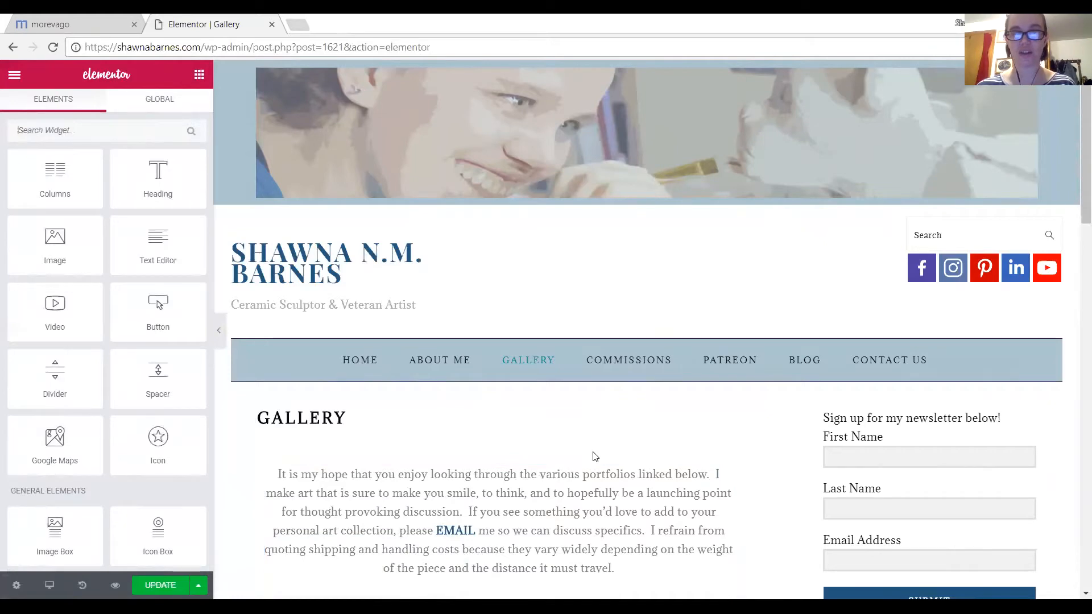
pyautogui.scroll(-1, 594, 456)
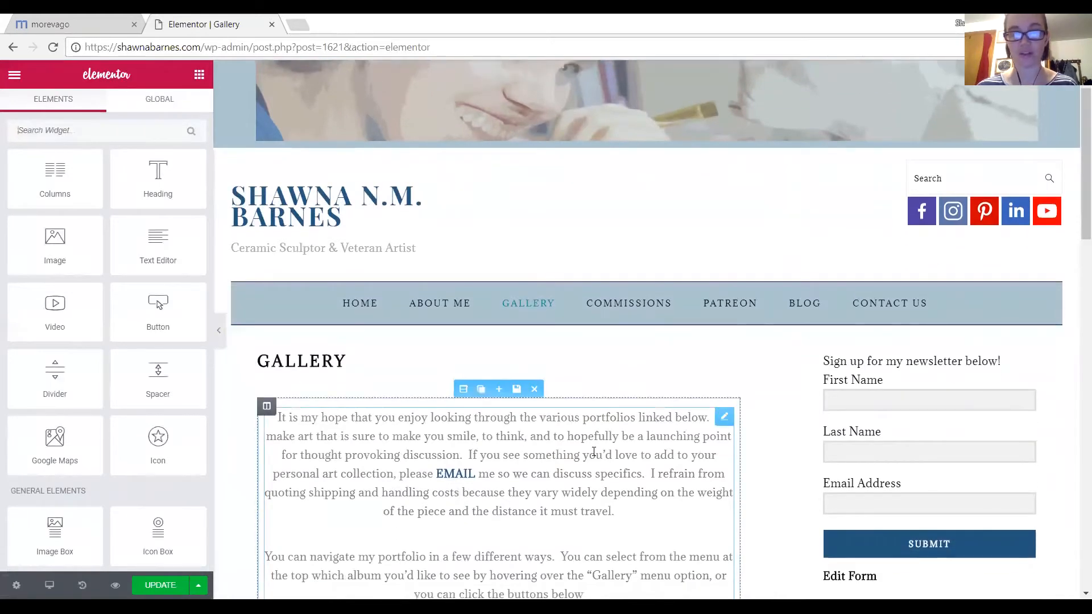
pyautogui.scroll(-1, 593, 452)
pyautogui.scroll(-6, 593, 451)
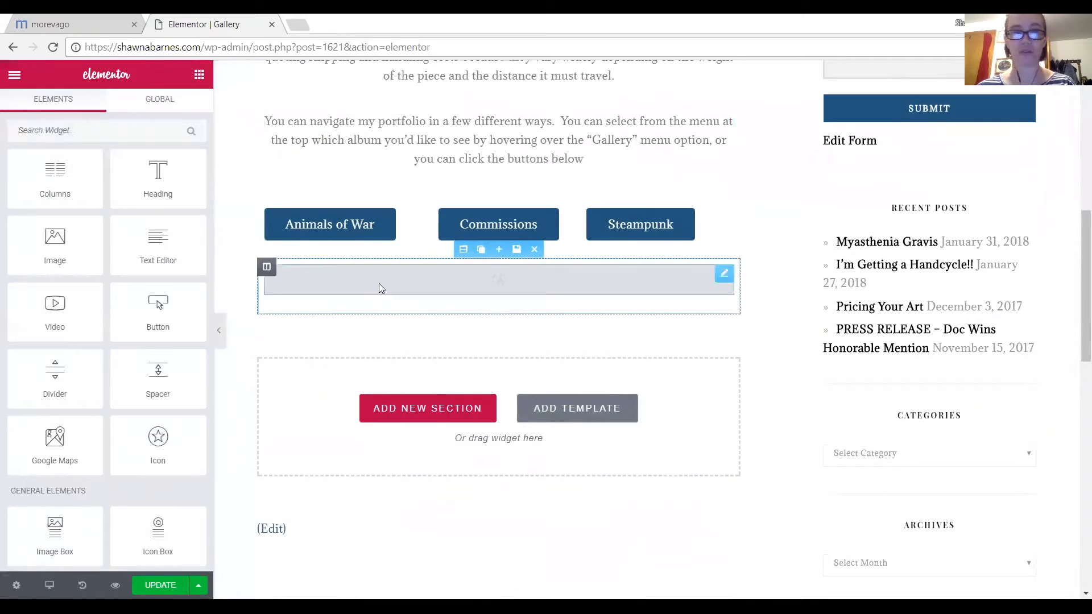
pyautogui.scroll(-9, 97, 402)
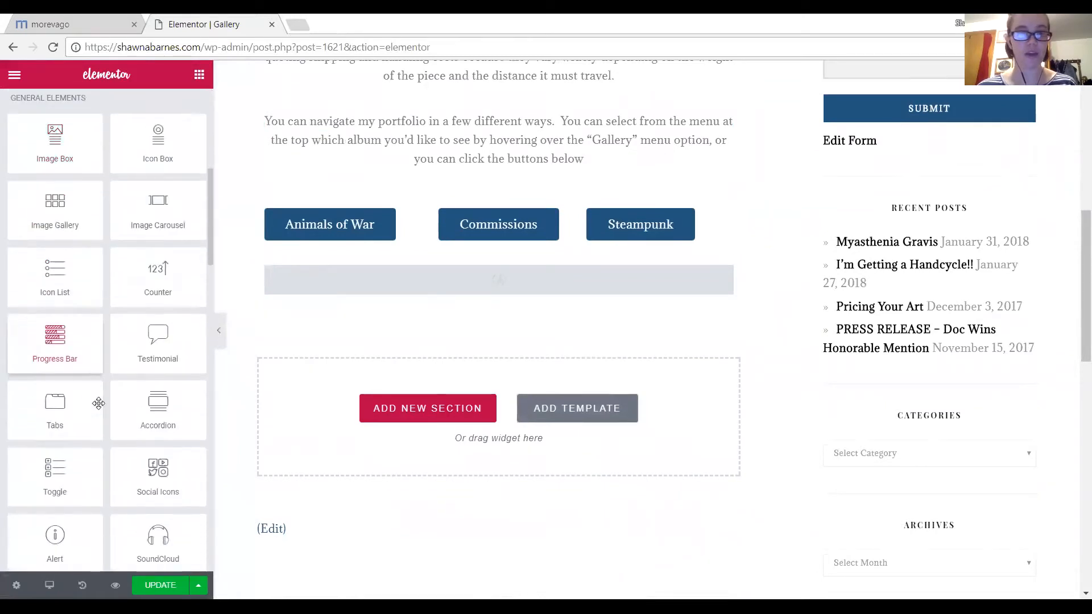
pyautogui.scroll(-1, 98, 403)
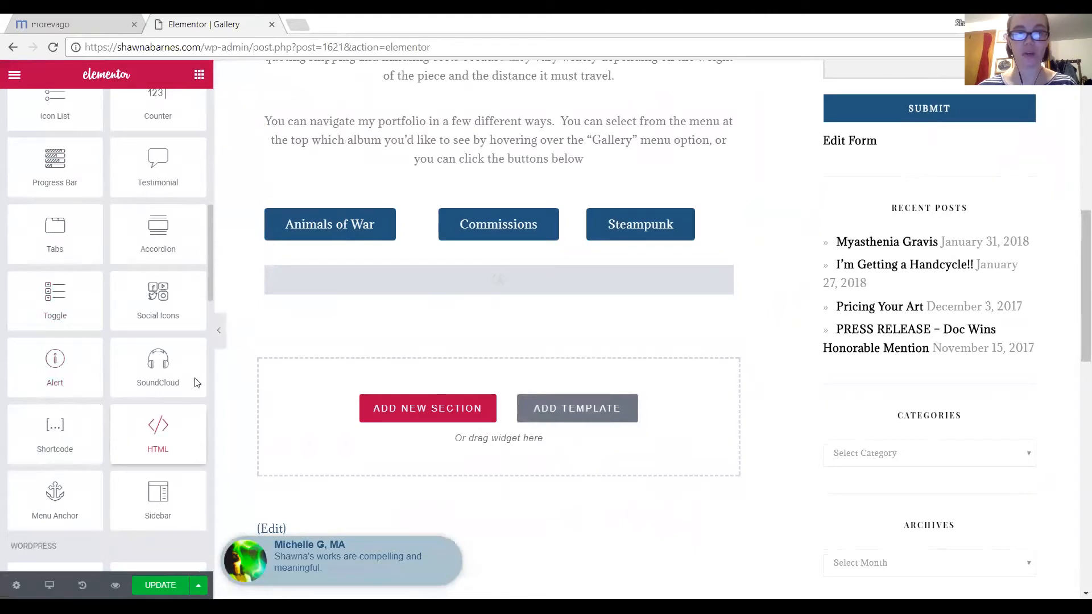
pyautogui.moveTo(195, 382); pyautogui.dragTo(467, 401)
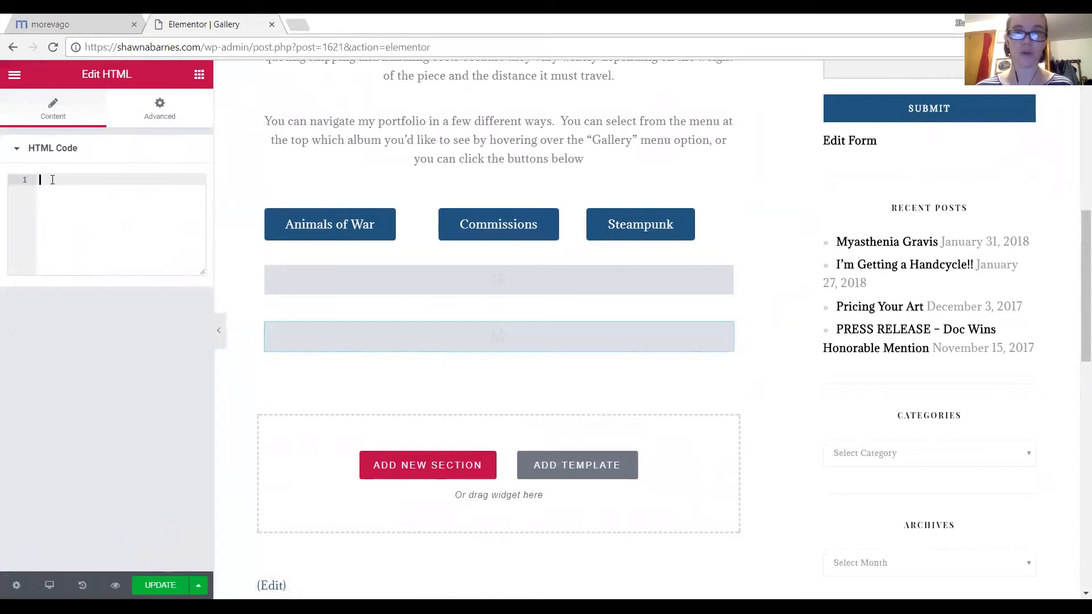
pyautogui.write('<script type="text/javascript"> var morevagoOptions = morevagoOptions || {}; morevagoOptions.apiUrl = "https://app.morevago.com/api/proofs/list/camp_5a6fcef10fbc6"; (function() { var pz = document.createElement("script"); var script = document.getElementsByTagName("script")[0]; pz.type = "text/javascript"; pz.async = true; pz.src = "https://app.morevago.com/api/morevago-embeded/camp_5a6fcef10fbc6/proof.js"; script.parentNode.insertBefore(pz, script); })(); </script>')
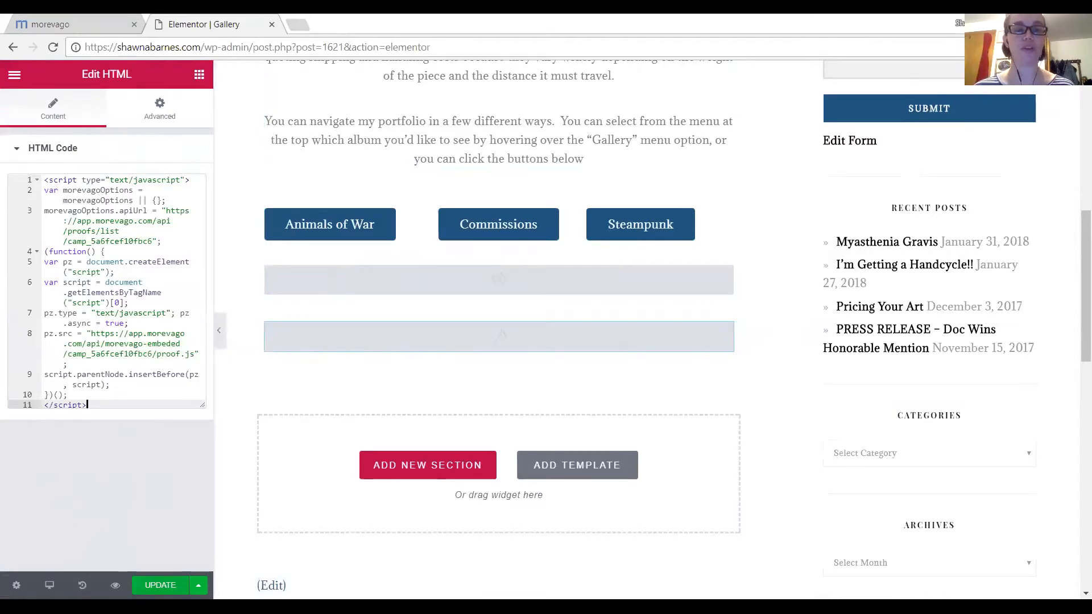
pyautogui.hotkey('ctrl', 's')
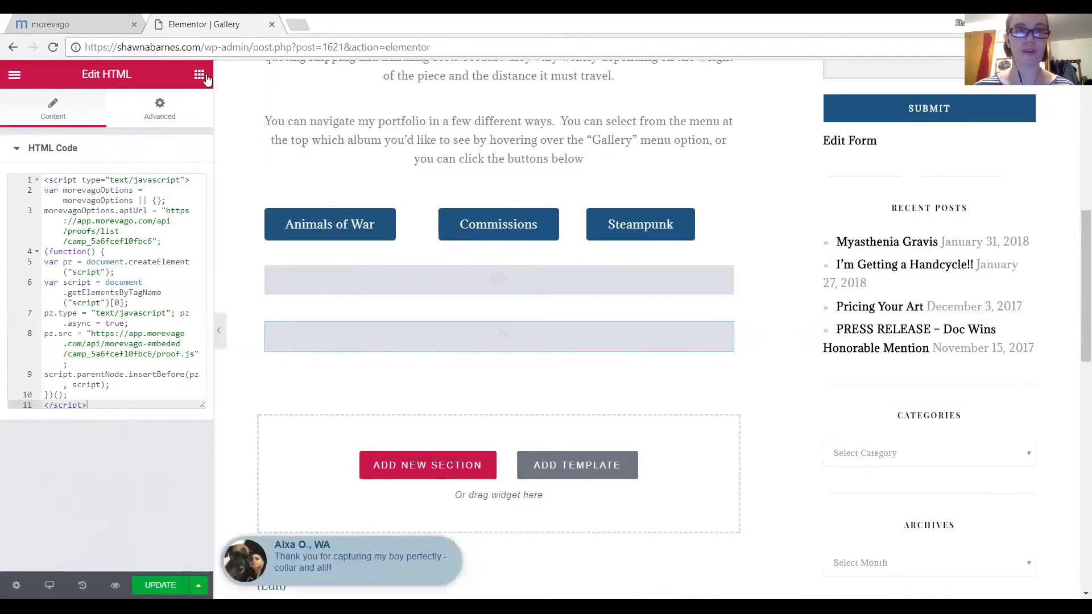
# - Open the artist's live website in a new browser tab and check the sticky reviews on the Gallery and Patreon pages
pyautogui.click(296, 24)
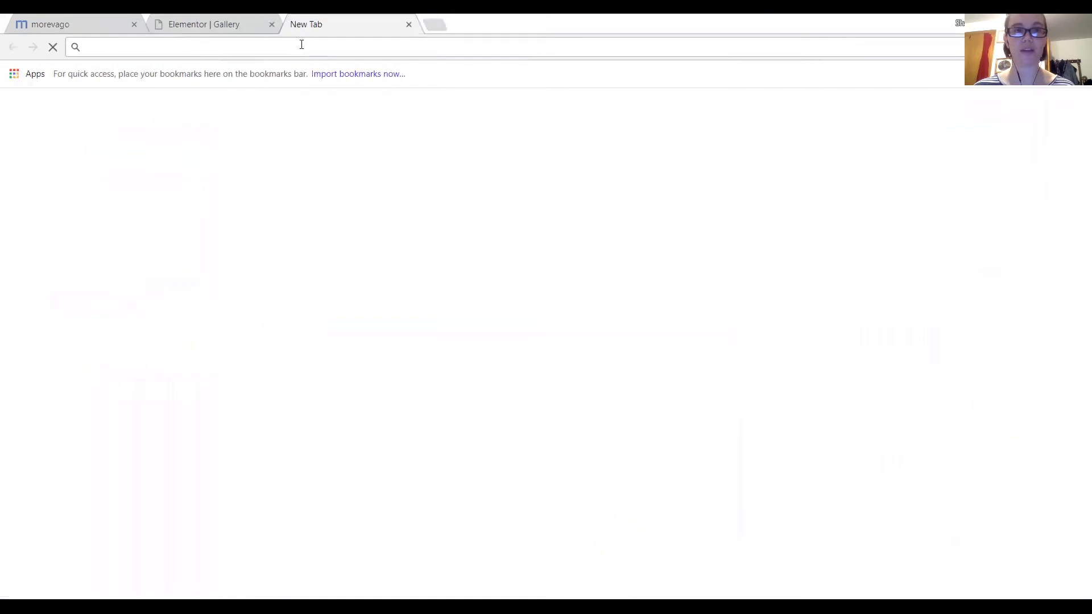
pyautogui.write('www.shawnabarnes.com')
pyautogui.press('Return')
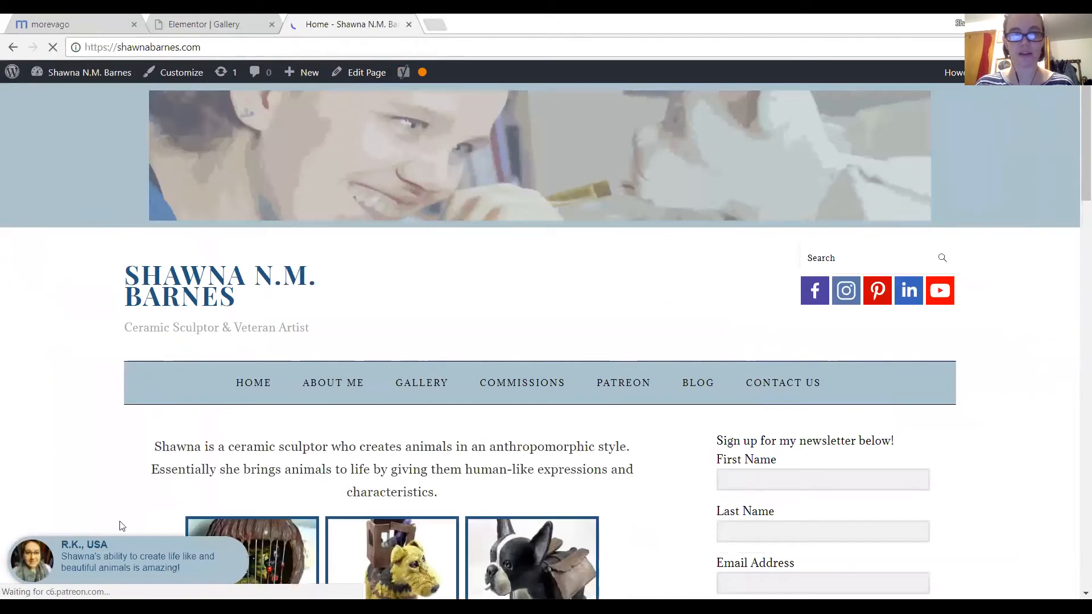
pyautogui.click(423, 384)
pyautogui.moveTo(473, 432)
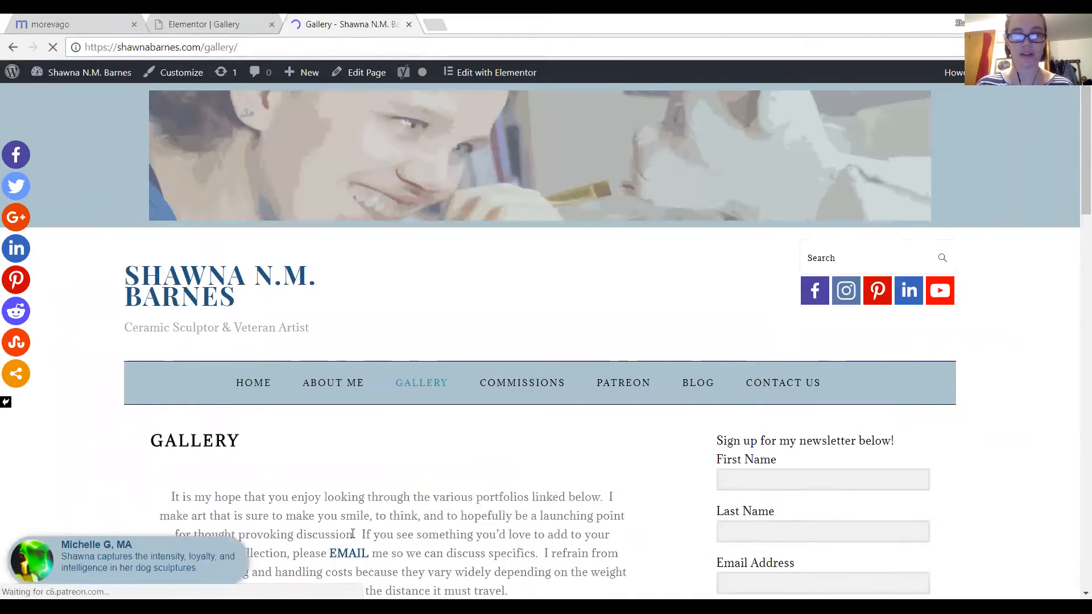
pyautogui.scroll(-1, 373, 529)
pyautogui.scroll(-3, 373, 528)
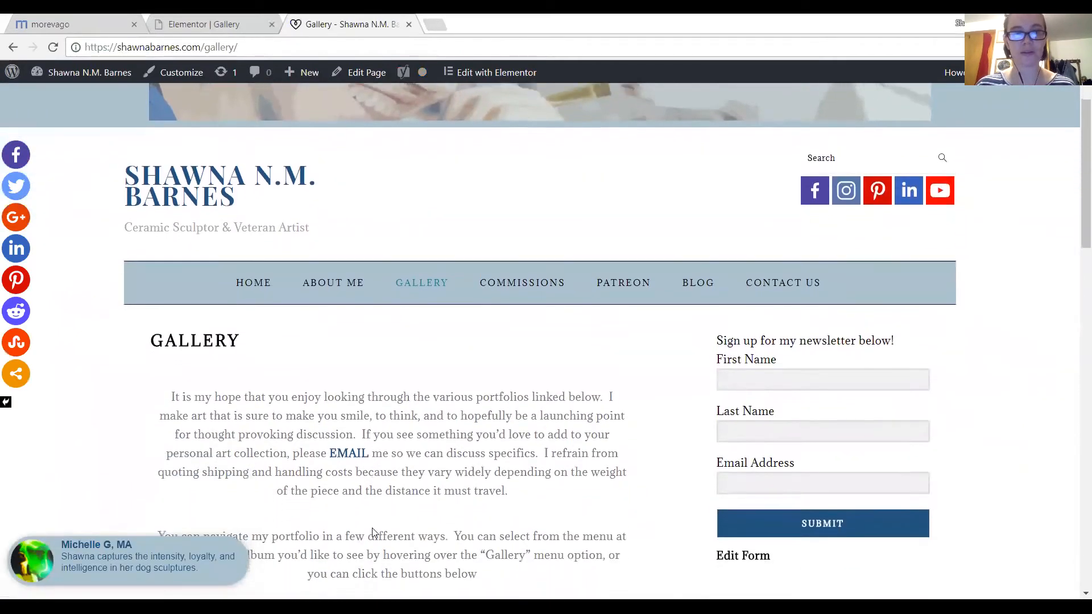
pyautogui.scroll(4, 374, 533)
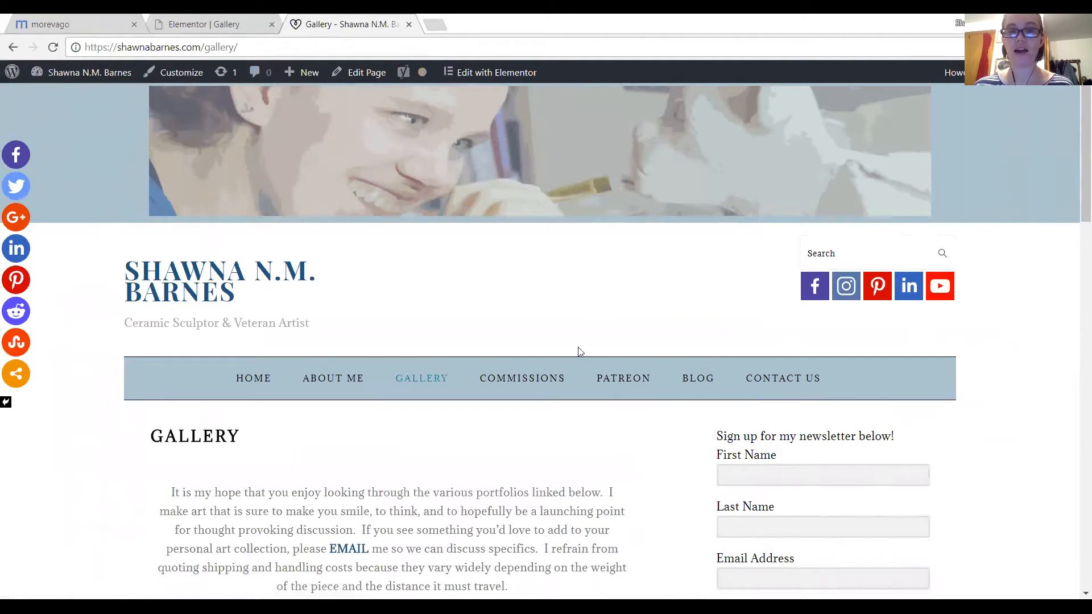
pyautogui.click(613, 381)
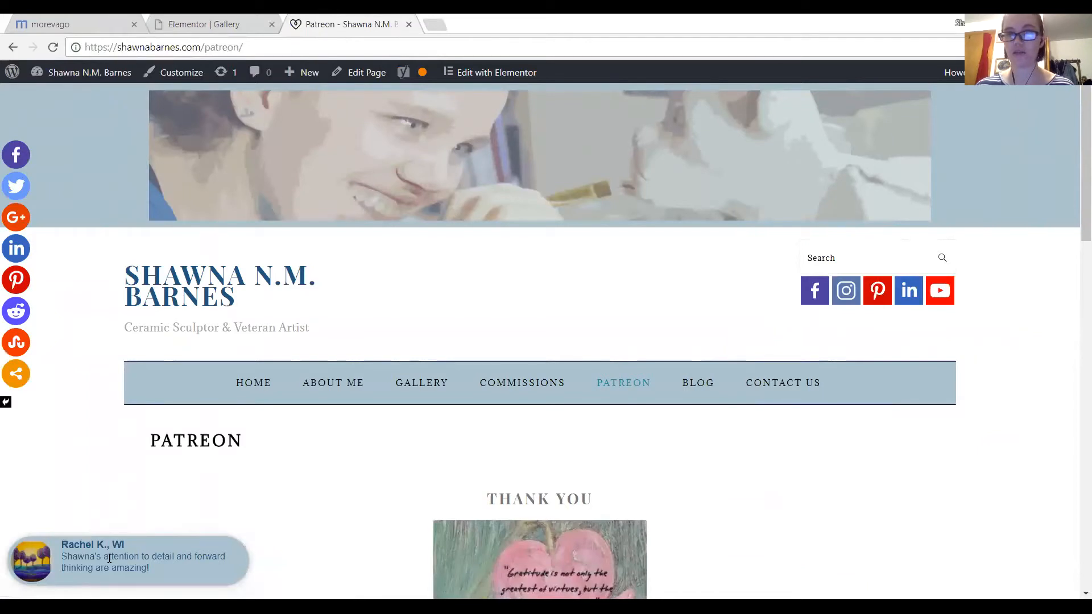
pyautogui.scroll(-2, 367, 477)
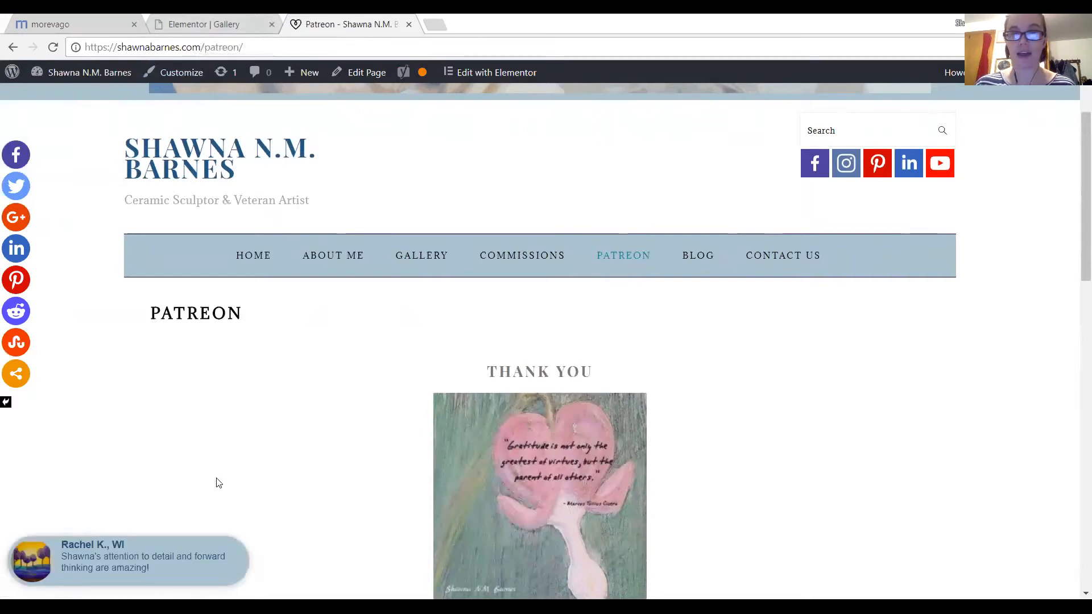
# - Return to the Gallery page in Elementor and delete the duplicate HTML widget at the end of the page's content
pyautogui.click(224, 29)
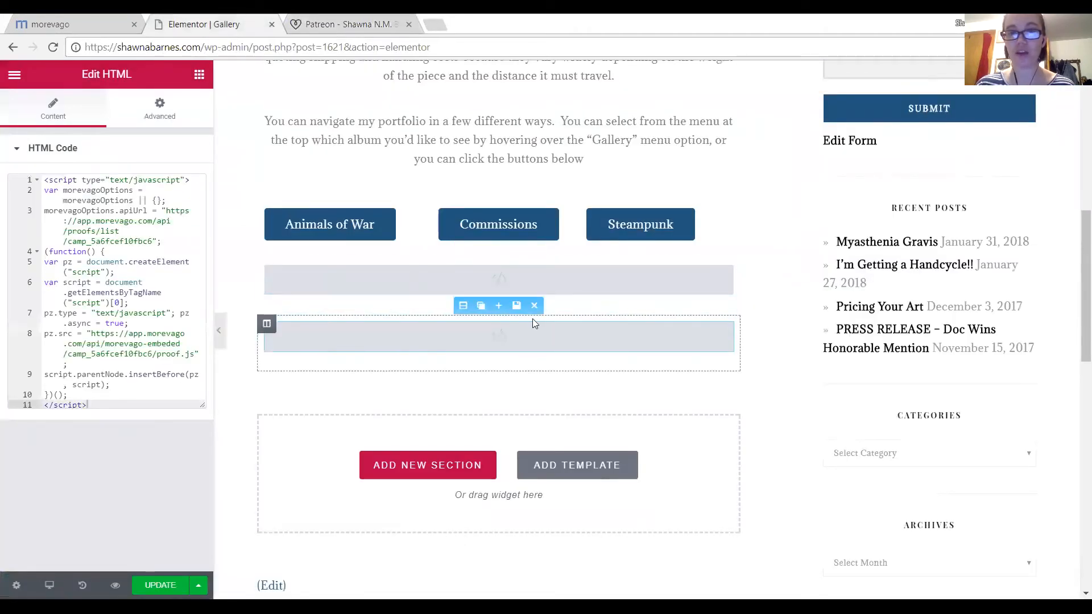
pyautogui.click(534, 306)
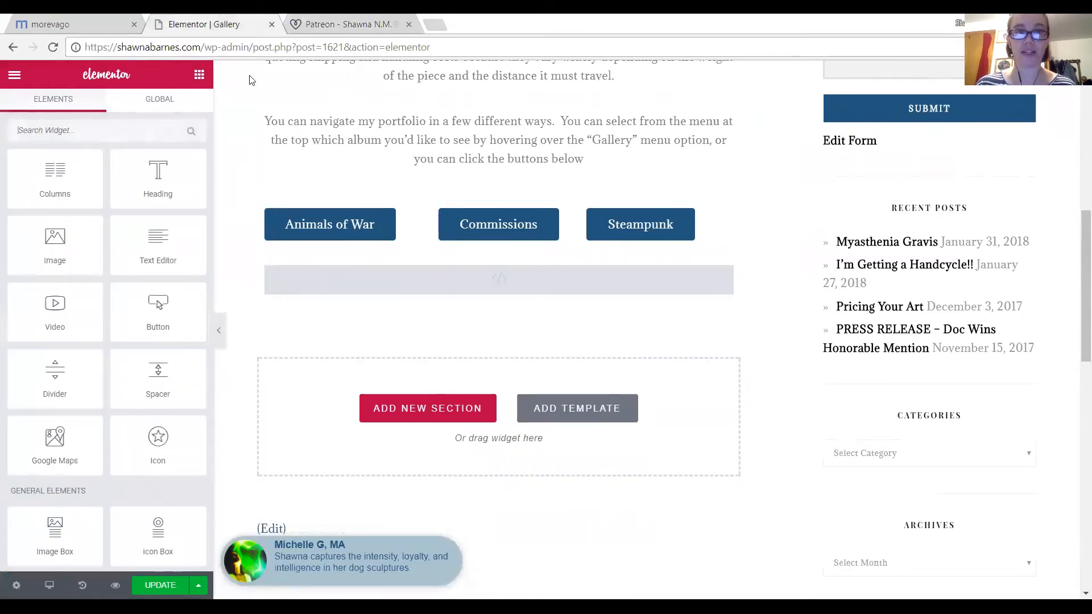
# - Switch to morevago's sticky reviews and check the campaign assignment of the review about bringing animals to life, leaving it unedited
pyautogui.click(60, 18)
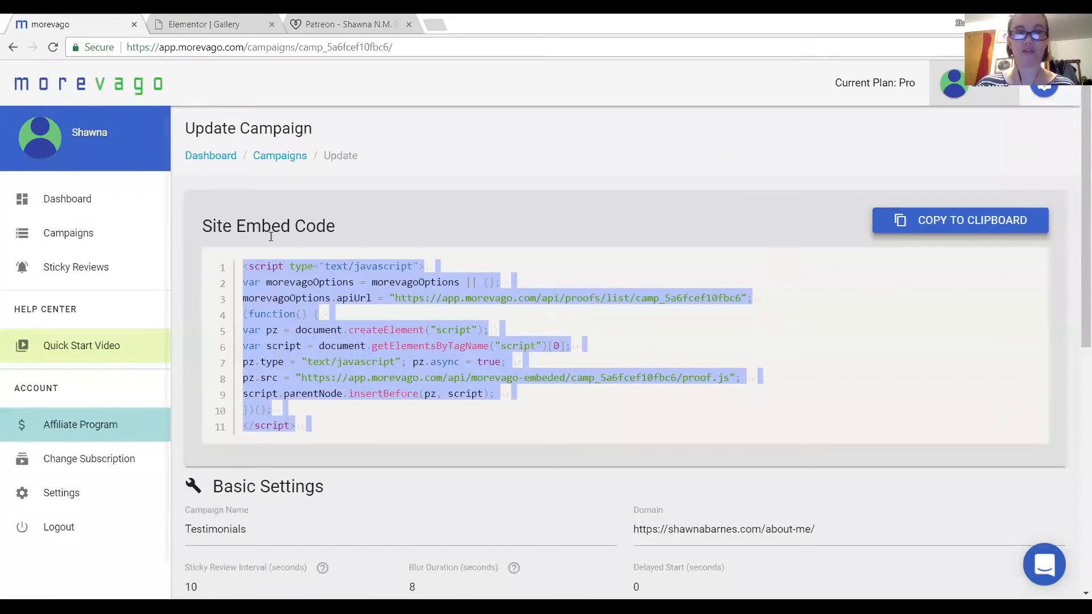
pyautogui.click(72, 268)
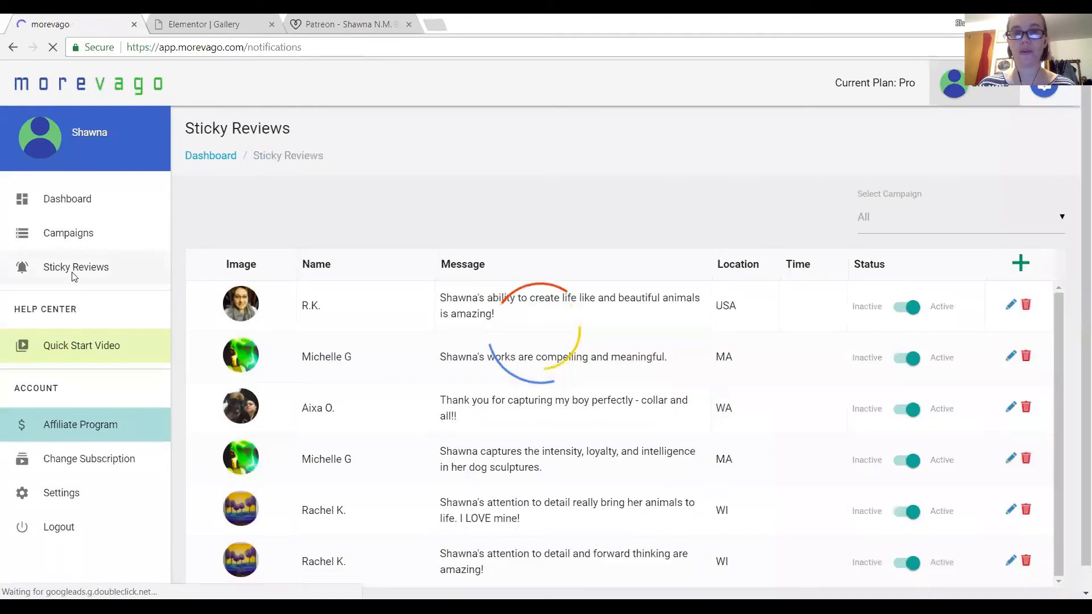
pyautogui.scroll(-2, 409, 508)
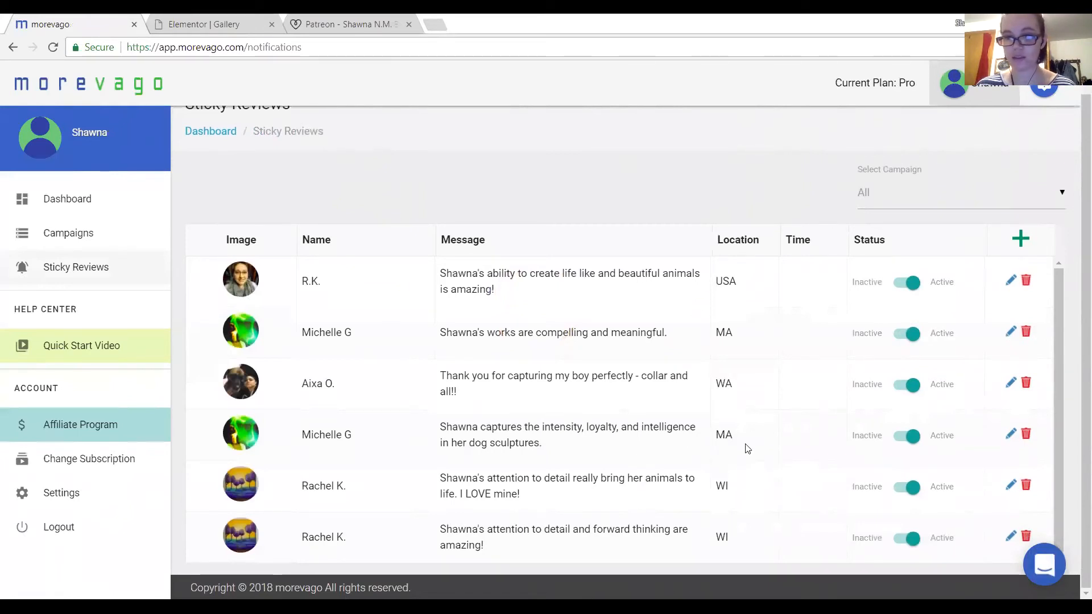
pyautogui.click(1010, 485)
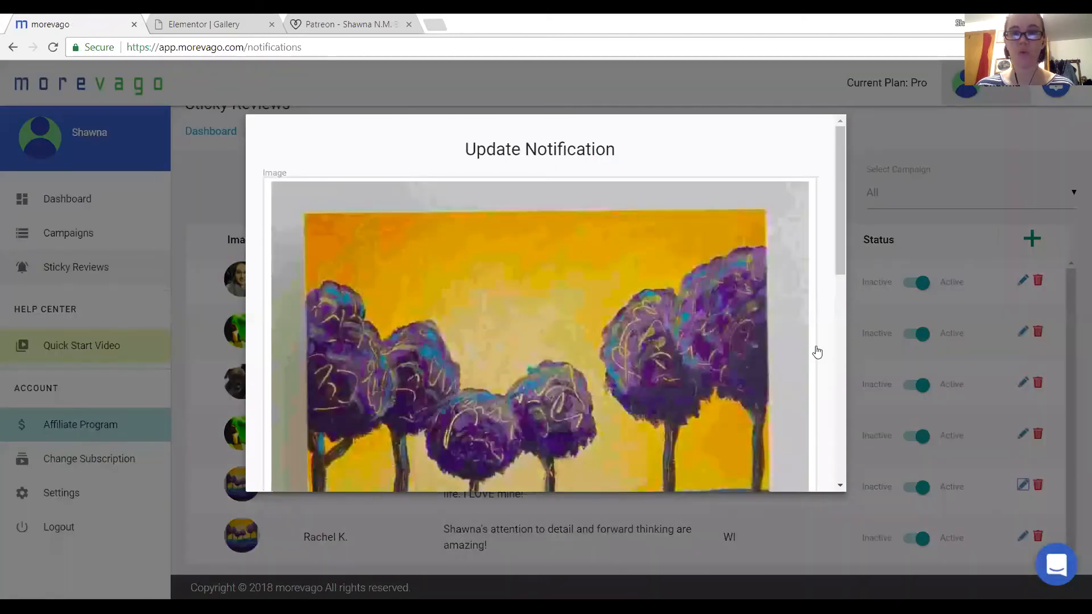
pyautogui.scroll(-5, 642, 329)
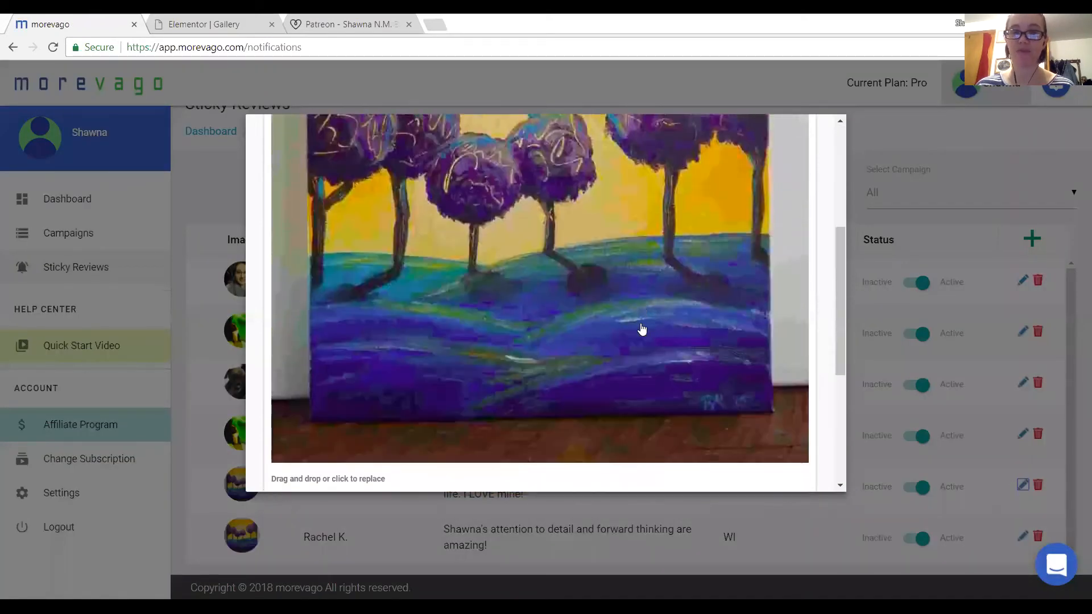
pyautogui.scroll(-5, 642, 330)
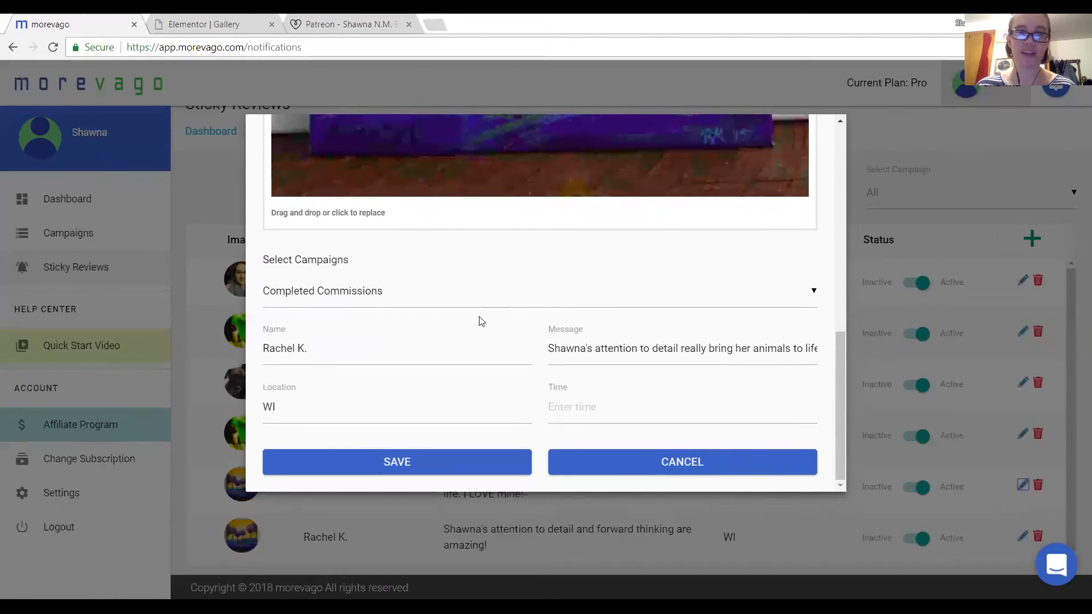
pyautogui.click(623, 466)
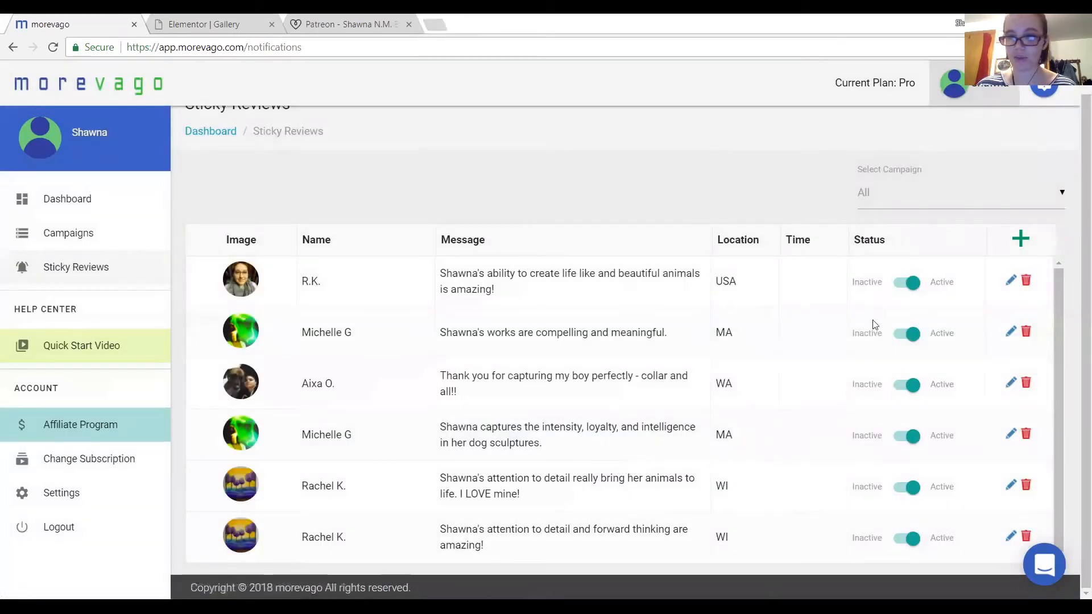
# - Try assigning the "compelling and meaningful" review to Completed Commissions and Patreon, clear both campaigns again and save it with only Testimonials
pyautogui.click(1011, 333)
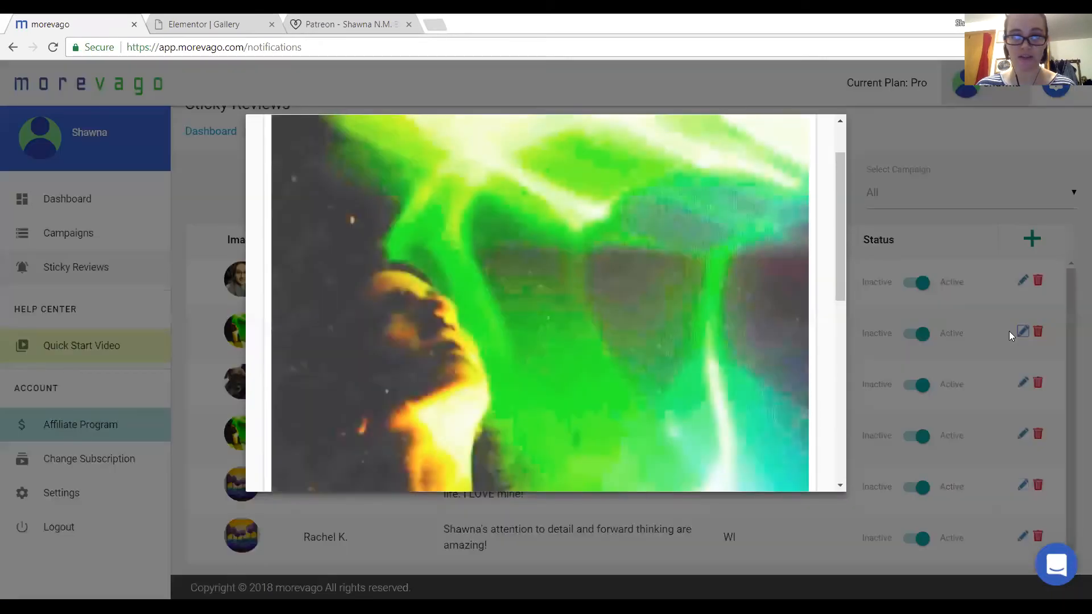
pyautogui.scroll(-5, 643, 314)
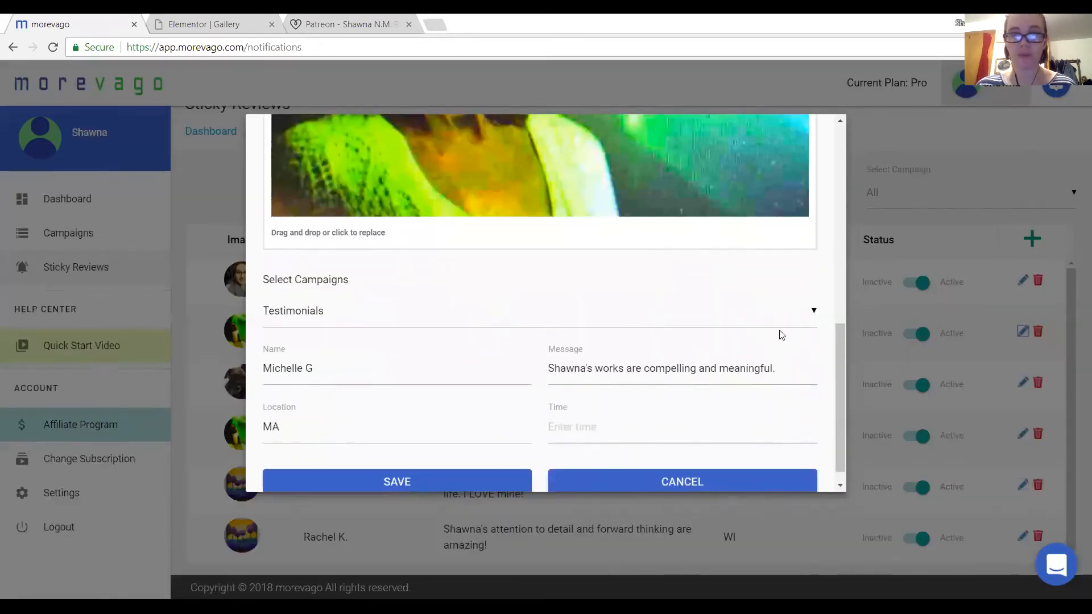
pyautogui.click(813, 312)
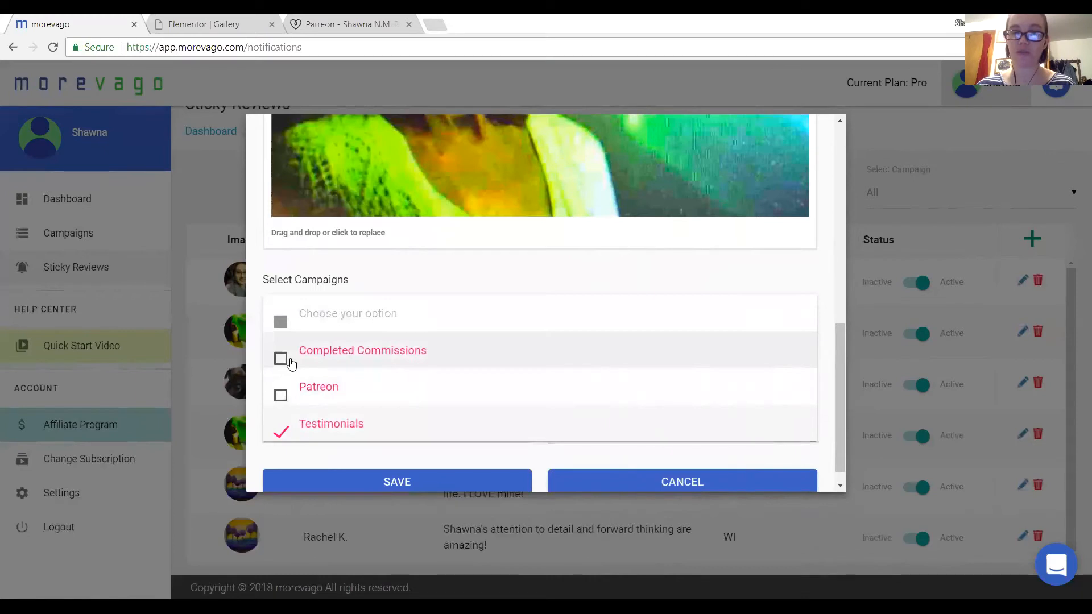
pyautogui.click(290, 362)
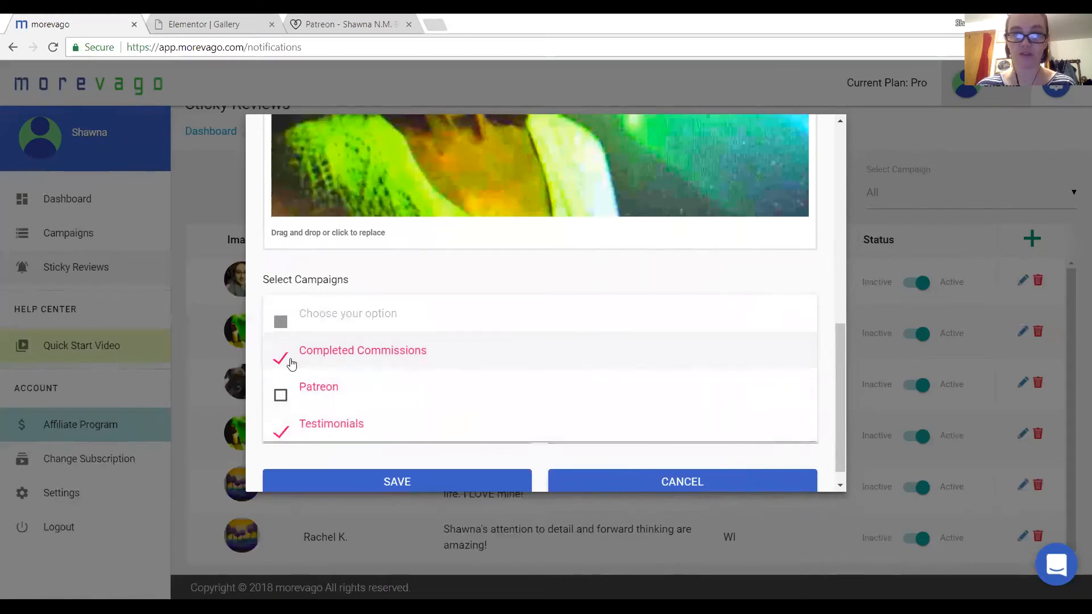
pyautogui.click(276, 398)
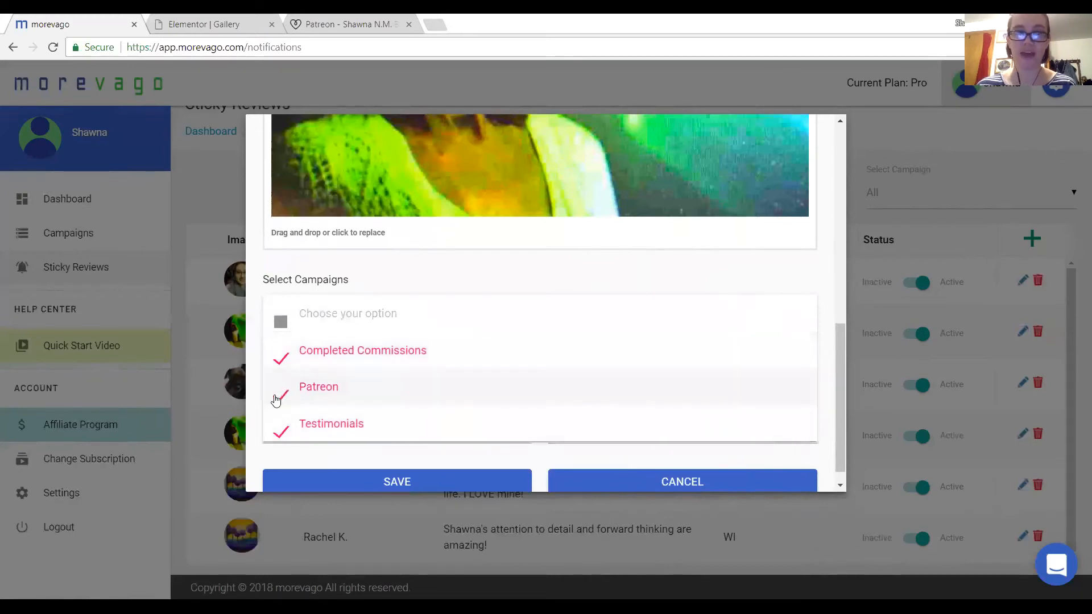
pyautogui.click(277, 399)
pyautogui.click(281, 361)
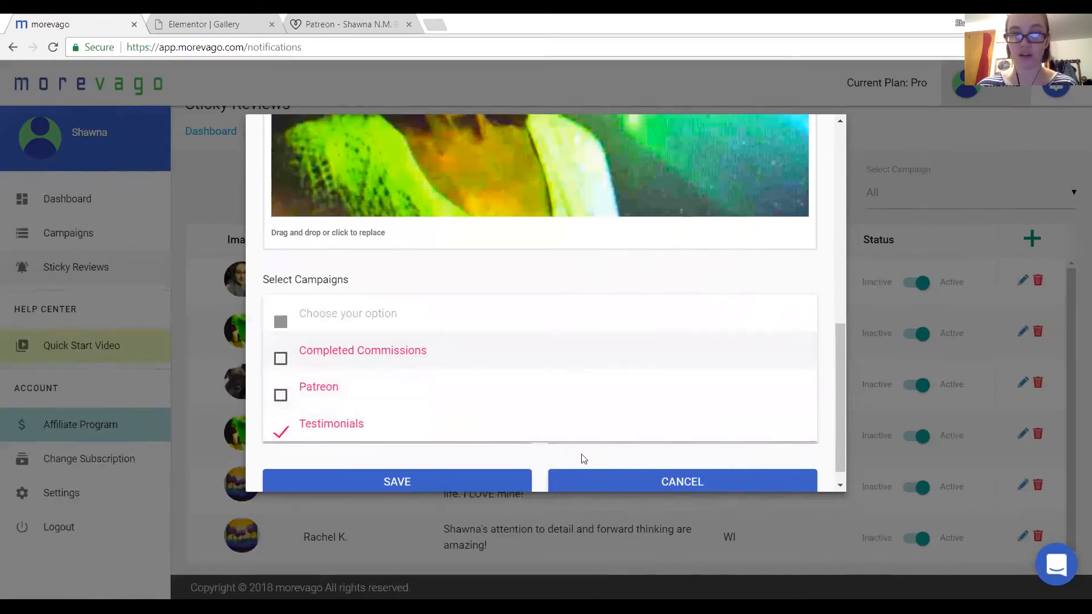
pyautogui.click(443, 483)
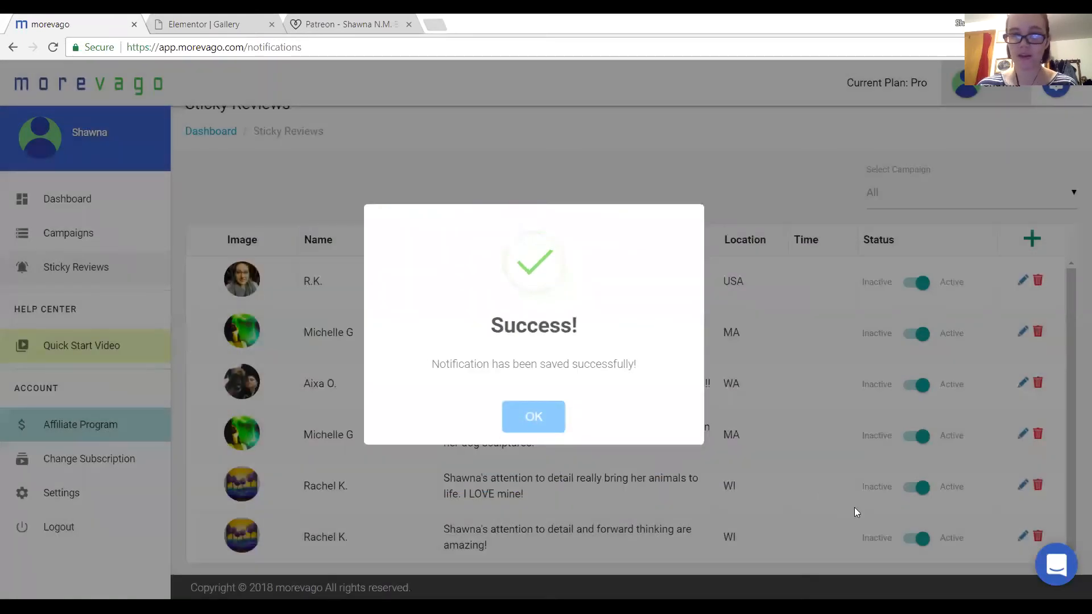
pyautogui.click(532, 415)
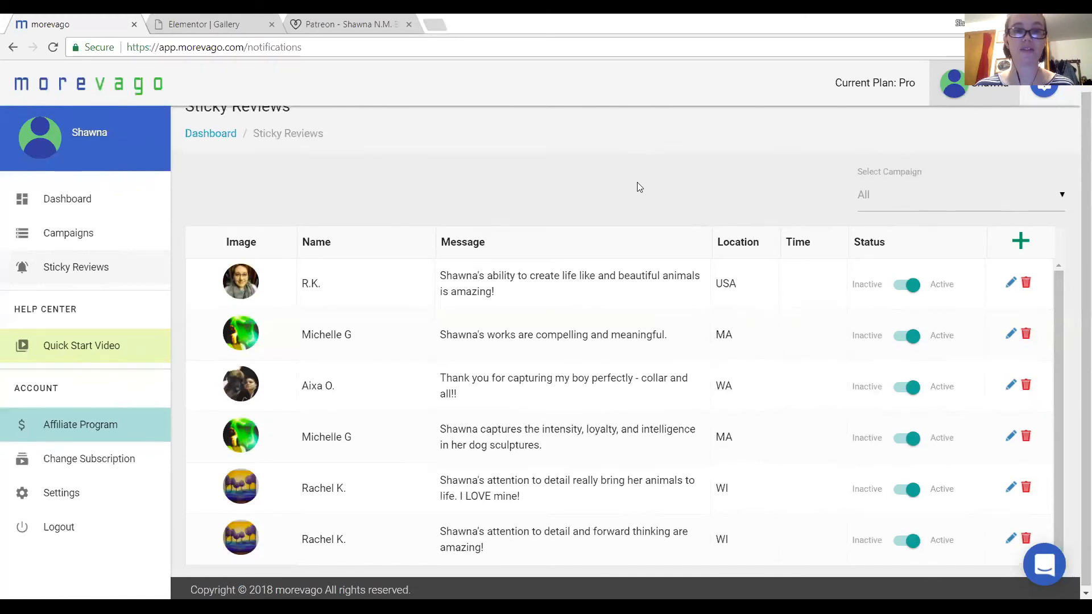
pyautogui.scroll(1, 637, 185)
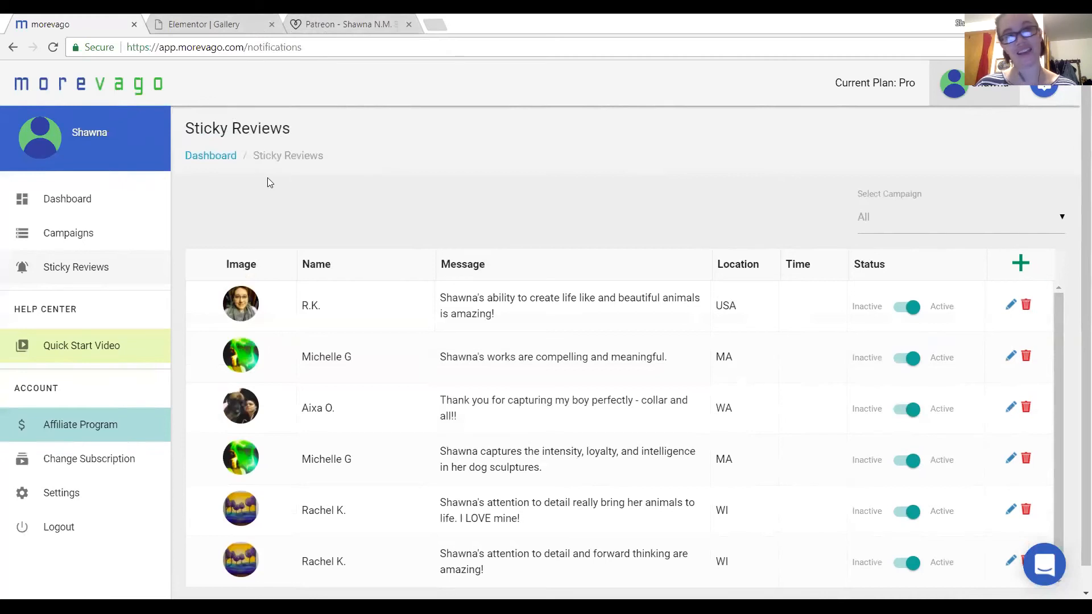
# - Switch back to the Gallery page in Elementor, exit to the WordPress dashboard and open the site's Widgets settings
pyautogui.click(220, 25)
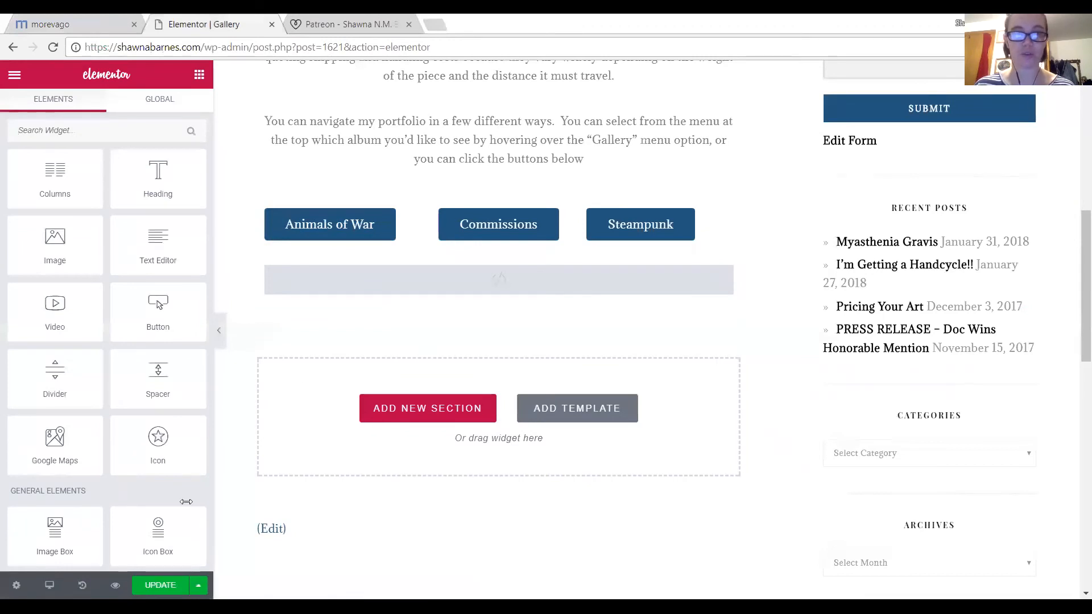
pyautogui.click(15, 75)
pyautogui.click(92, 372)
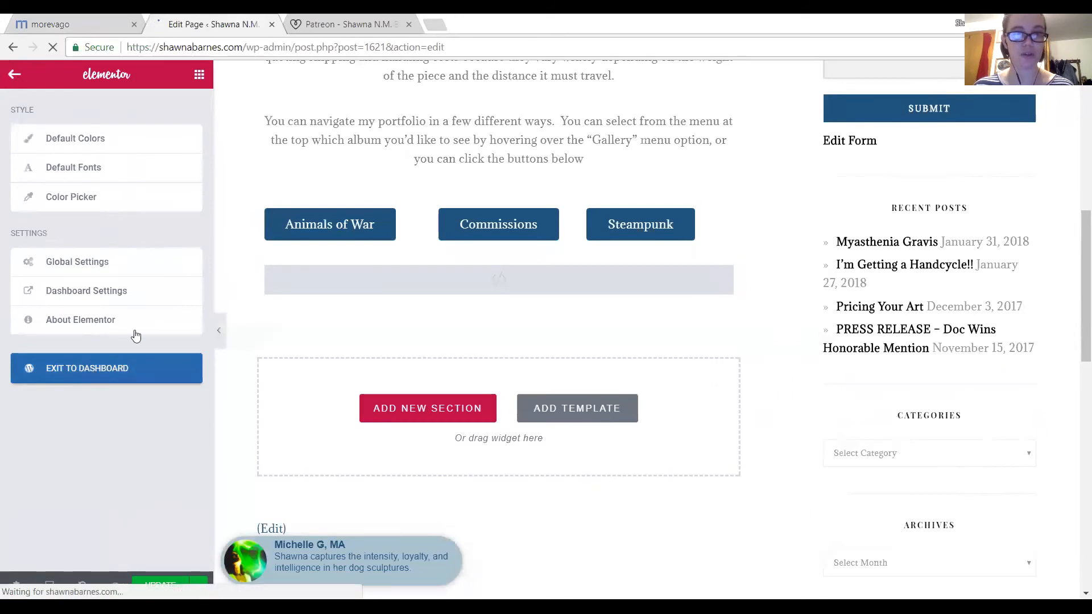
pyautogui.scroll(-4, 66, 319)
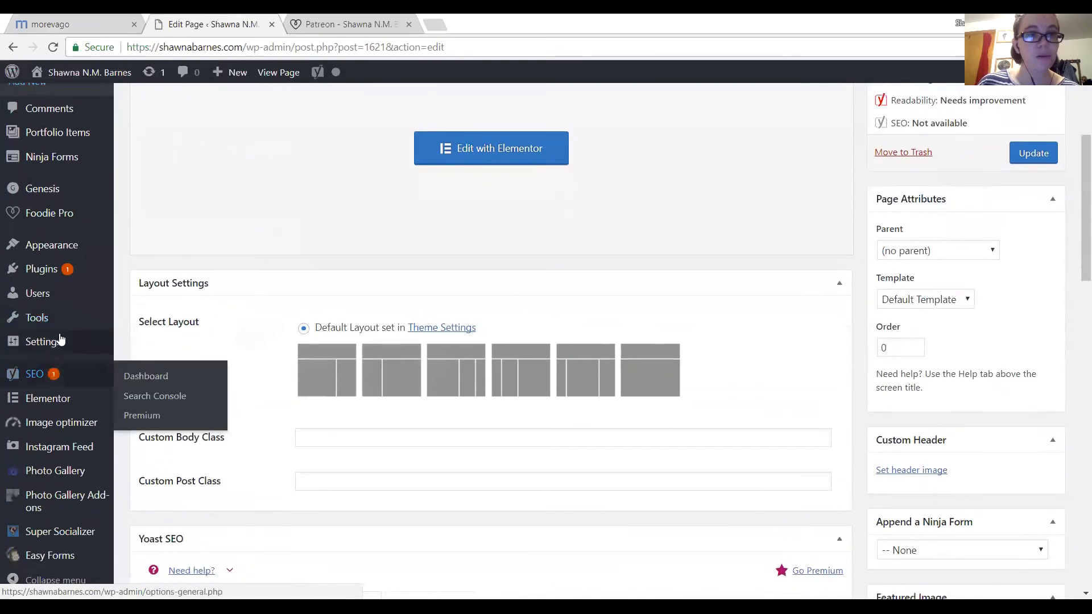
pyautogui.moveTo(99, 250)
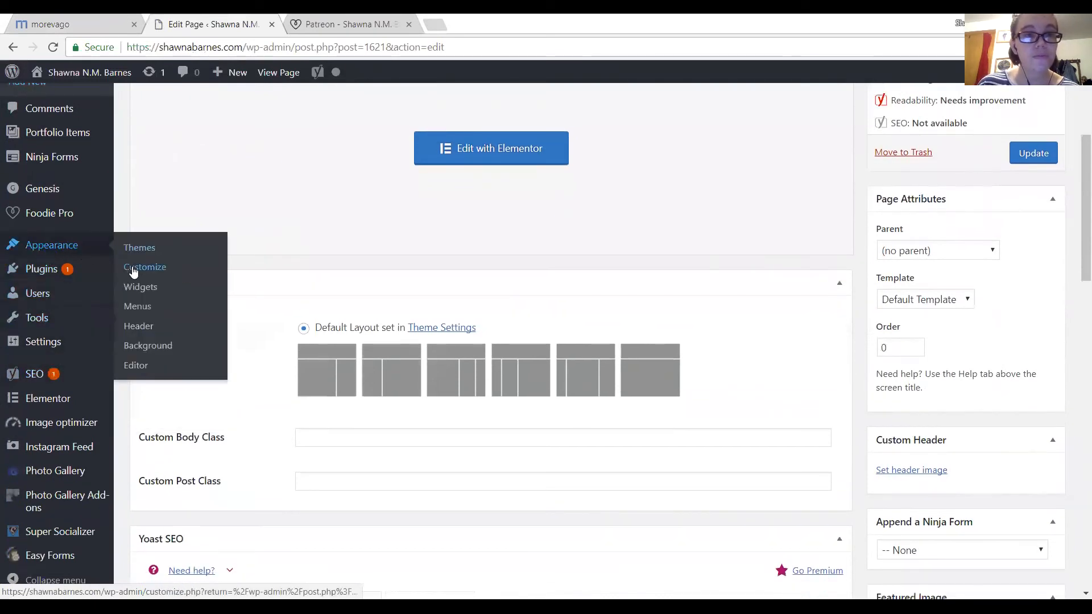
pyautogui.click(137, 287)
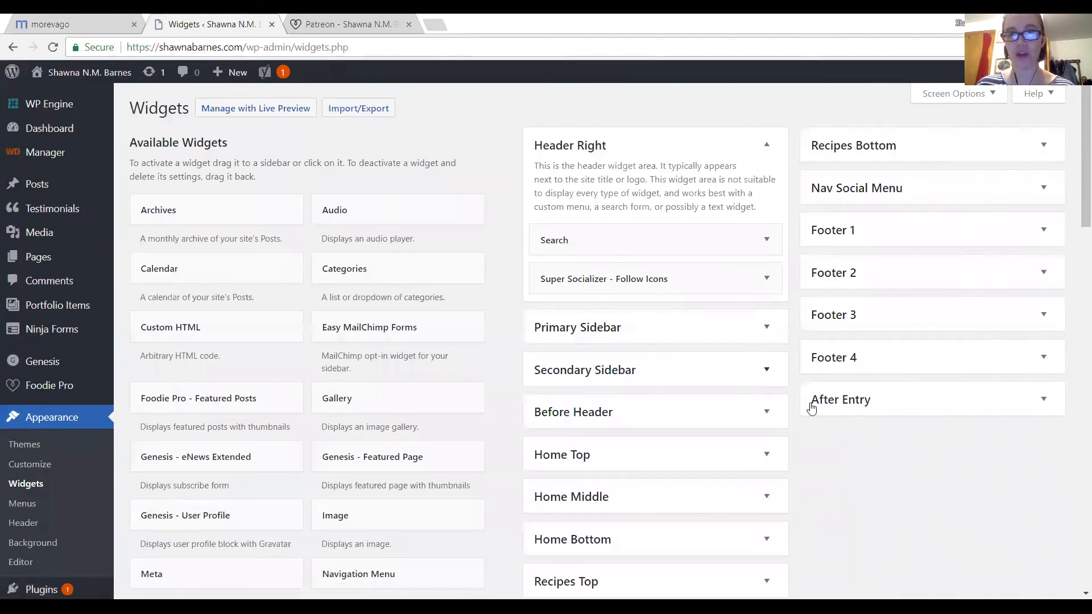
# - Try adding a Custom HTML widget to the Footer 4 widget area, and delete it again
pyautogui.scroll(-1, 897, 438)
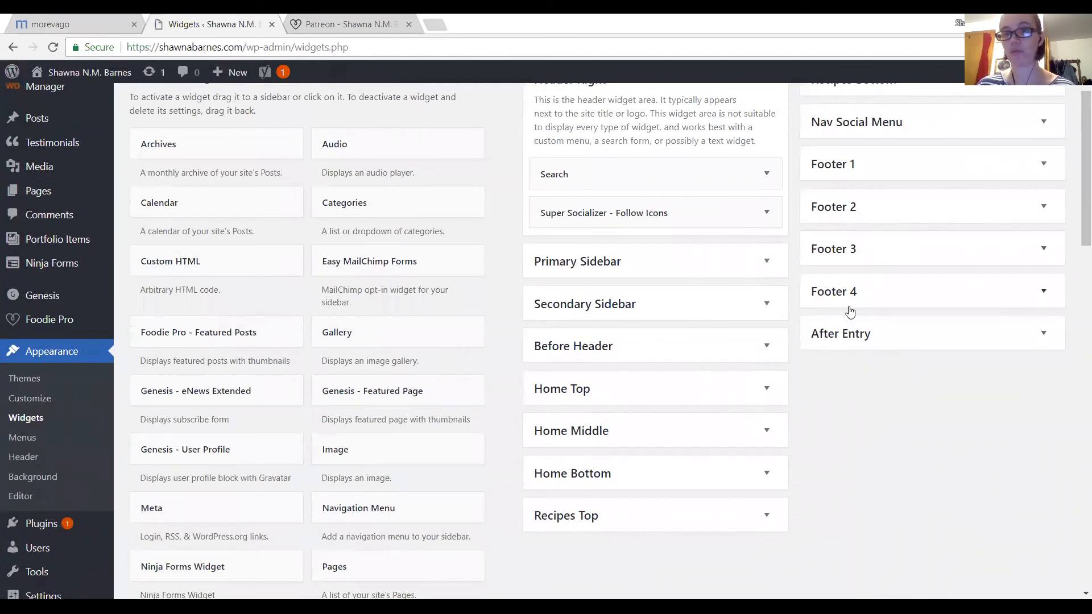
pyautogui.click(1038, 291)
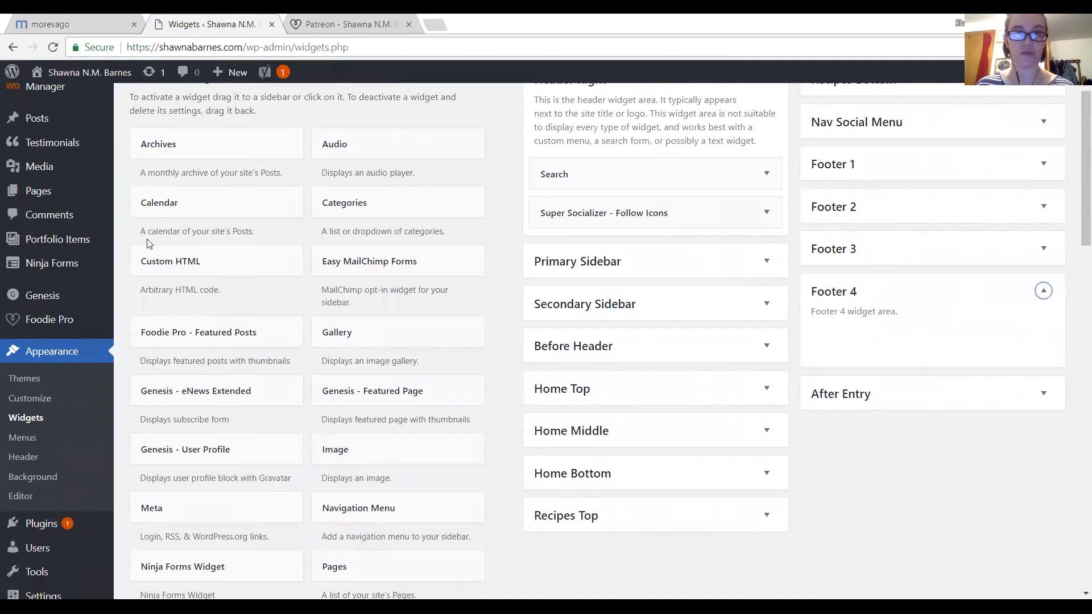
pyautogui.moveTo(161, 259); pyautogui.dragTo(884, 317)
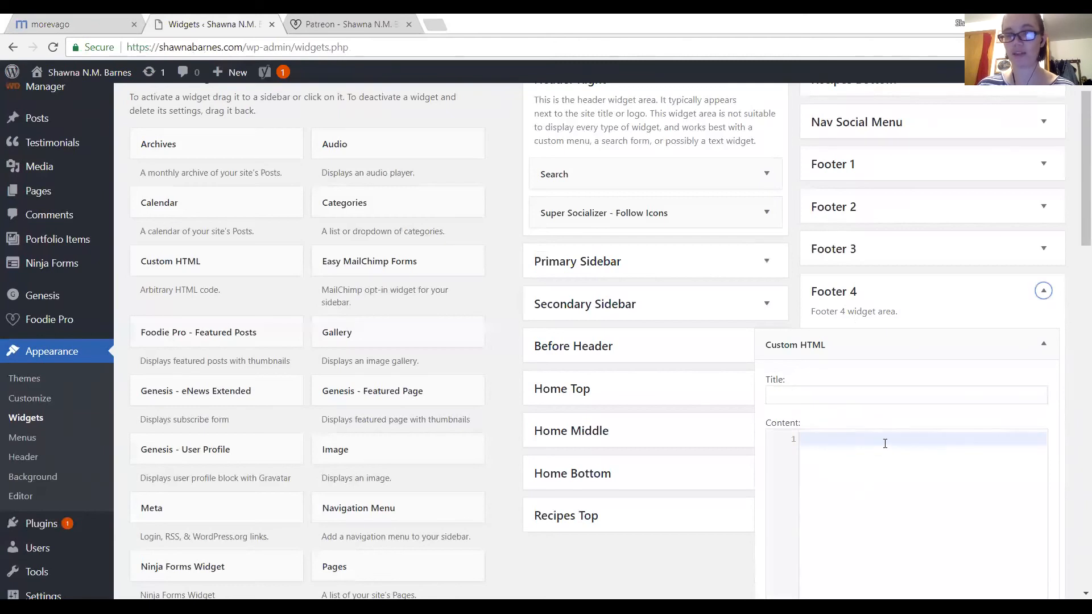
pyautogui.scroll(-3, 884, 443)
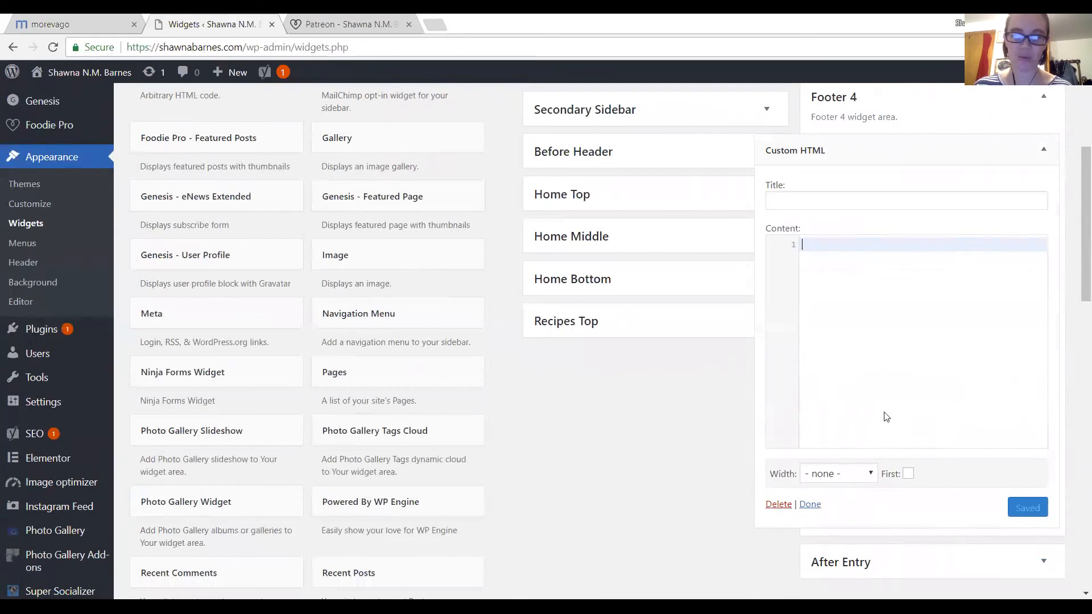
pyautogui.click(777, 505)
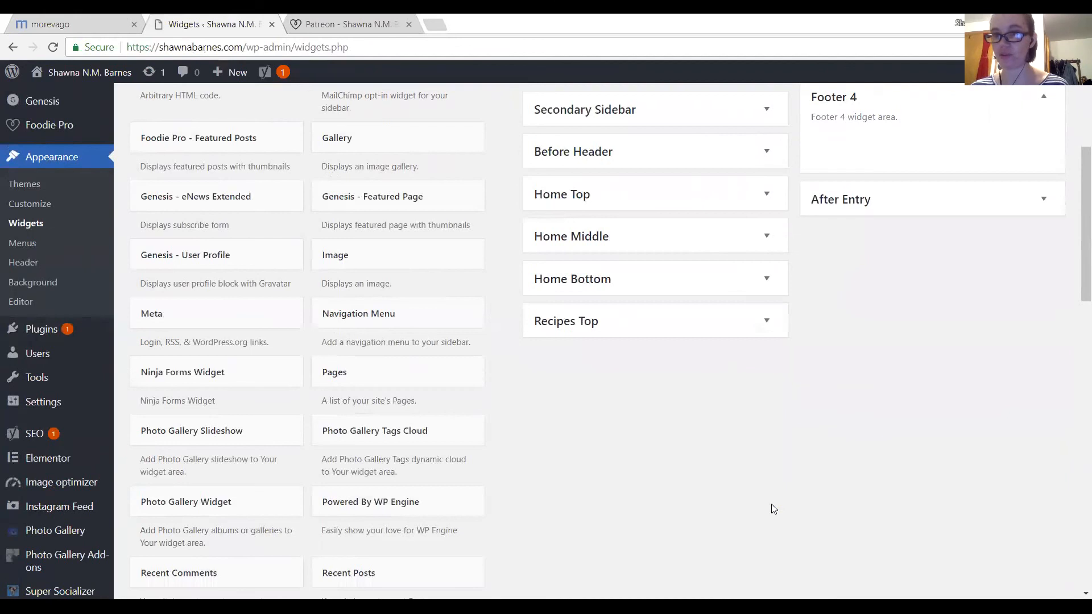